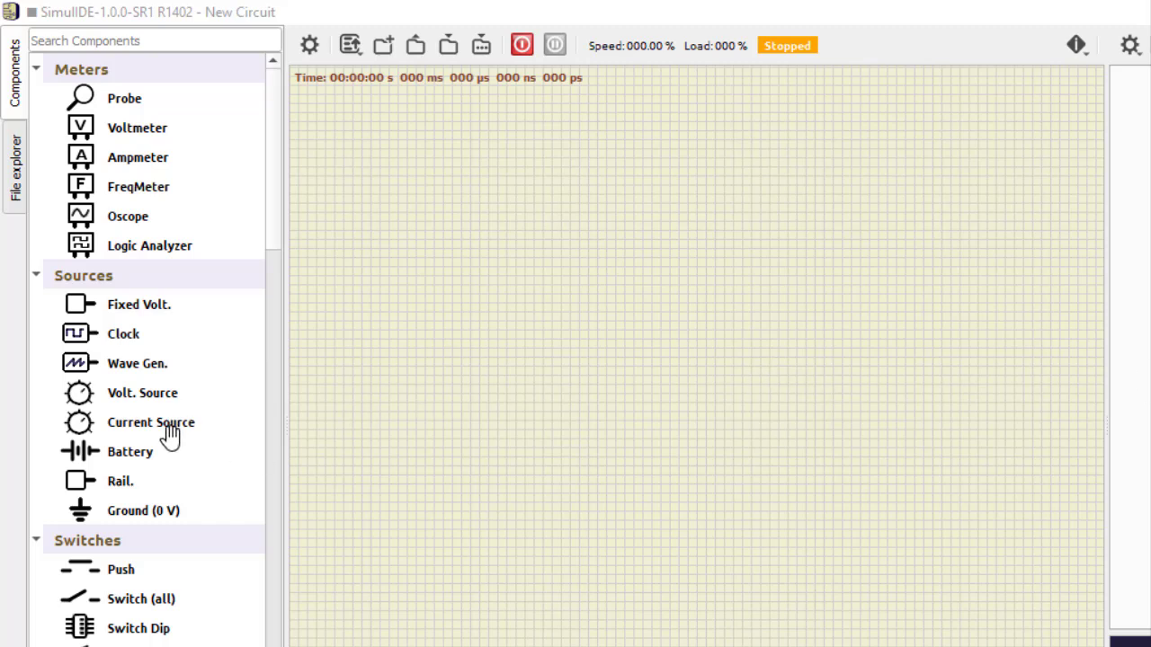
# - Find Logic > Gates in the Components list and drop a Buffer gate onto the canvas
pyautogui.scroll(-2, 170, 434)
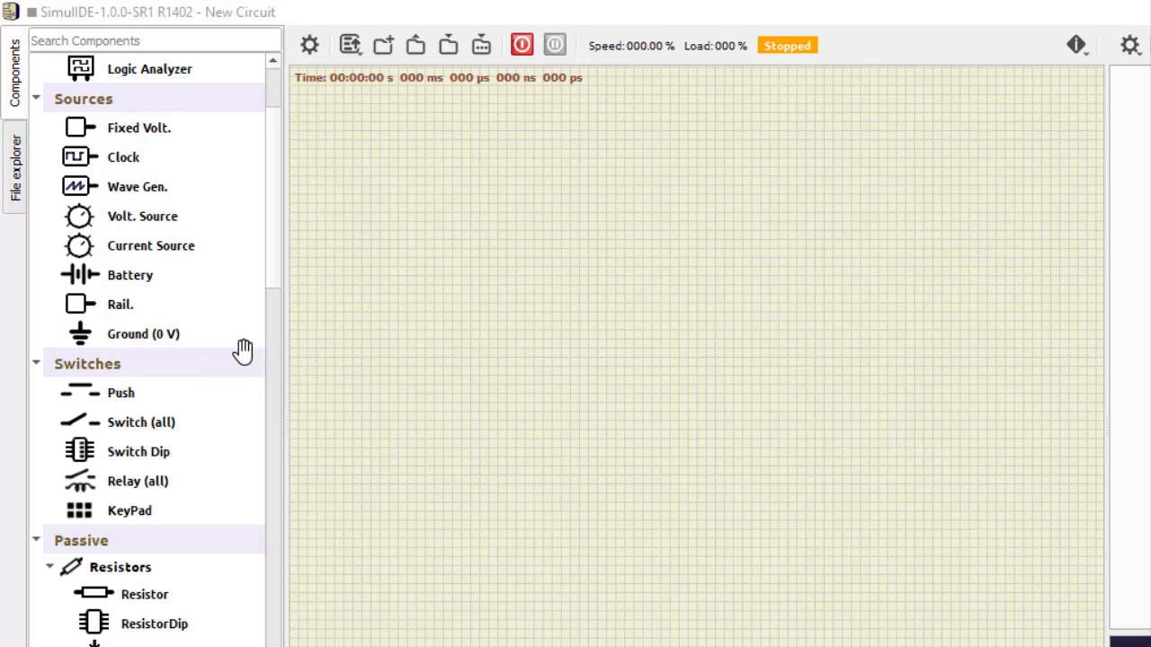
pyautogui.moveTo(277, 266); pyautogui.dragTo(270, 452)
pyautogui.scroll(2, 203, 401)
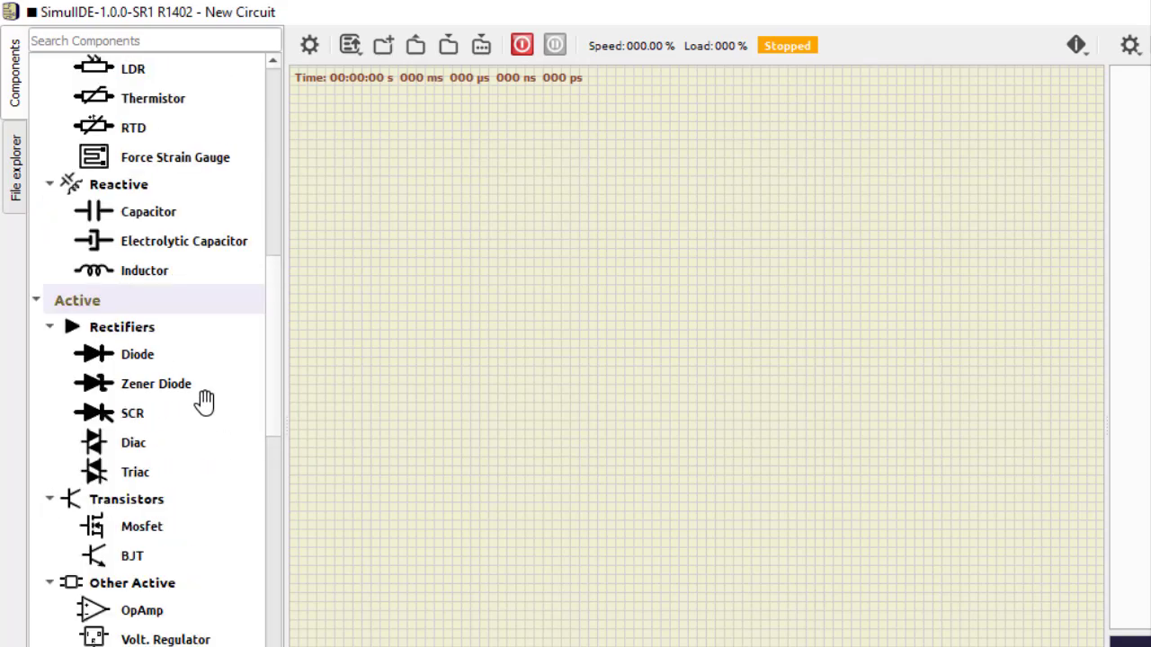
pyautogui.scroll(-3, 195, 396)
pyautogui.scroll(-10, 195, 396)
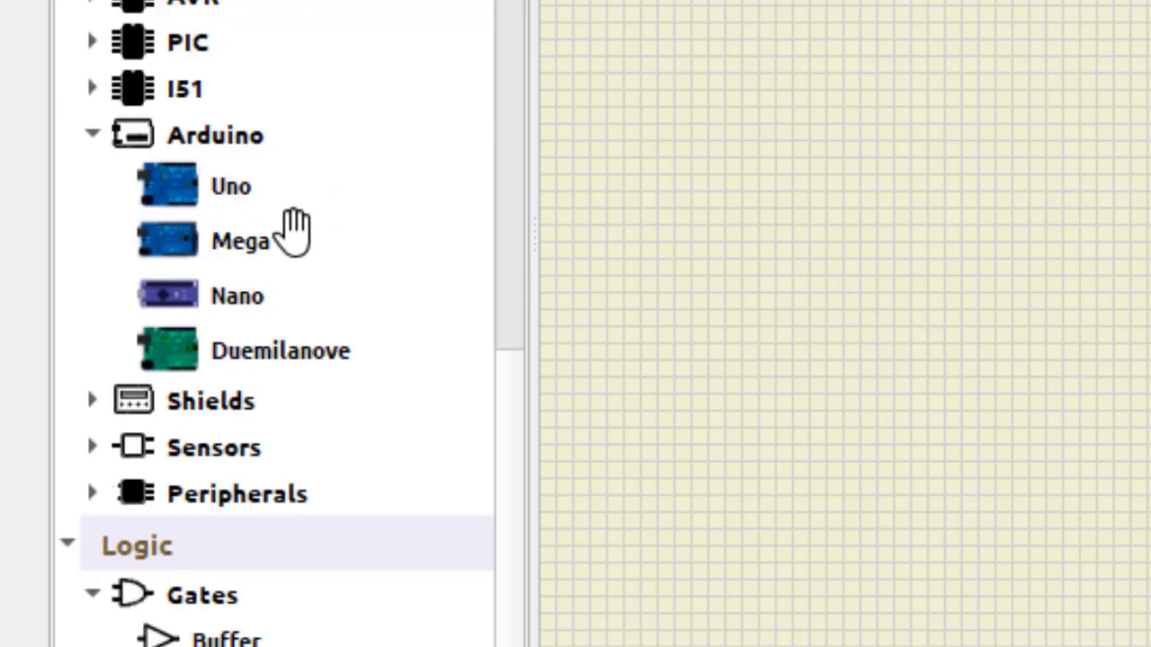
pyautogui.scroll(-5, 288, 229)
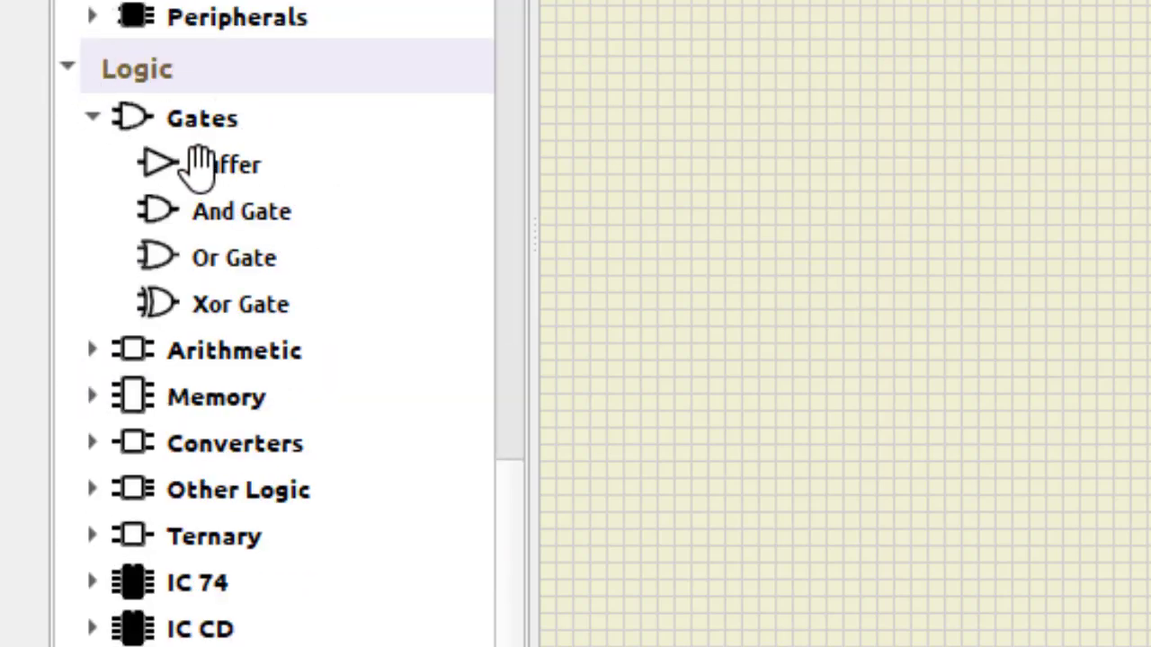
pyautogui.moveTo(219, 162); pyautogui.dragTo(1150, 177)
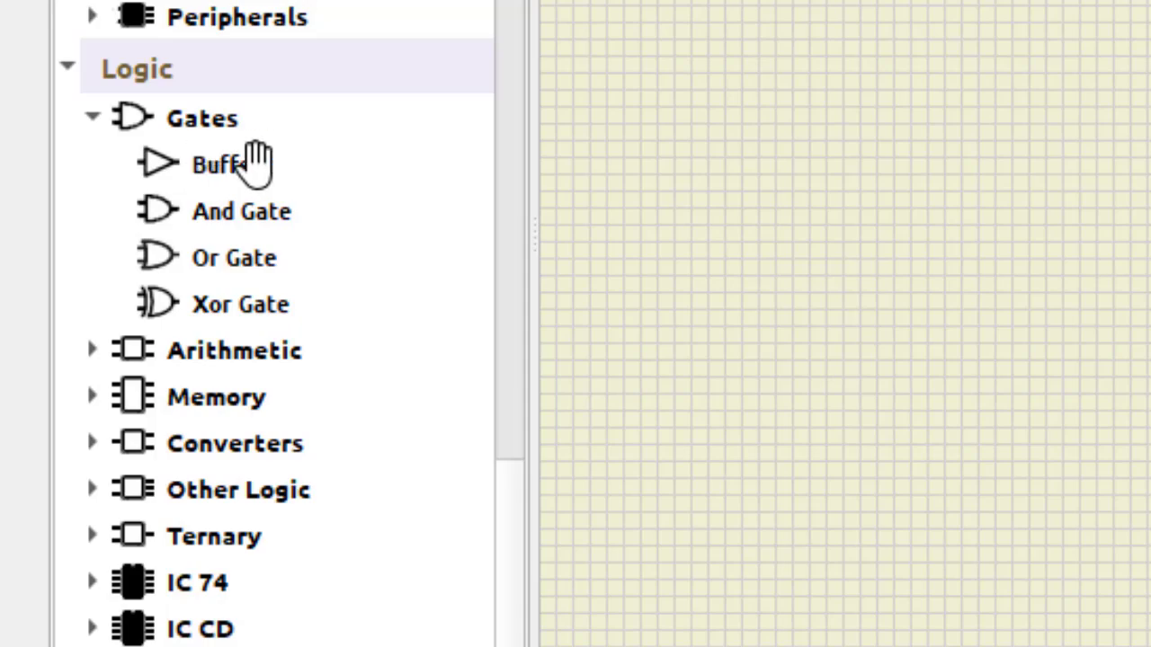
pyautogui.moveTo(860, 212); pyautogui.dragTo(856, 219)
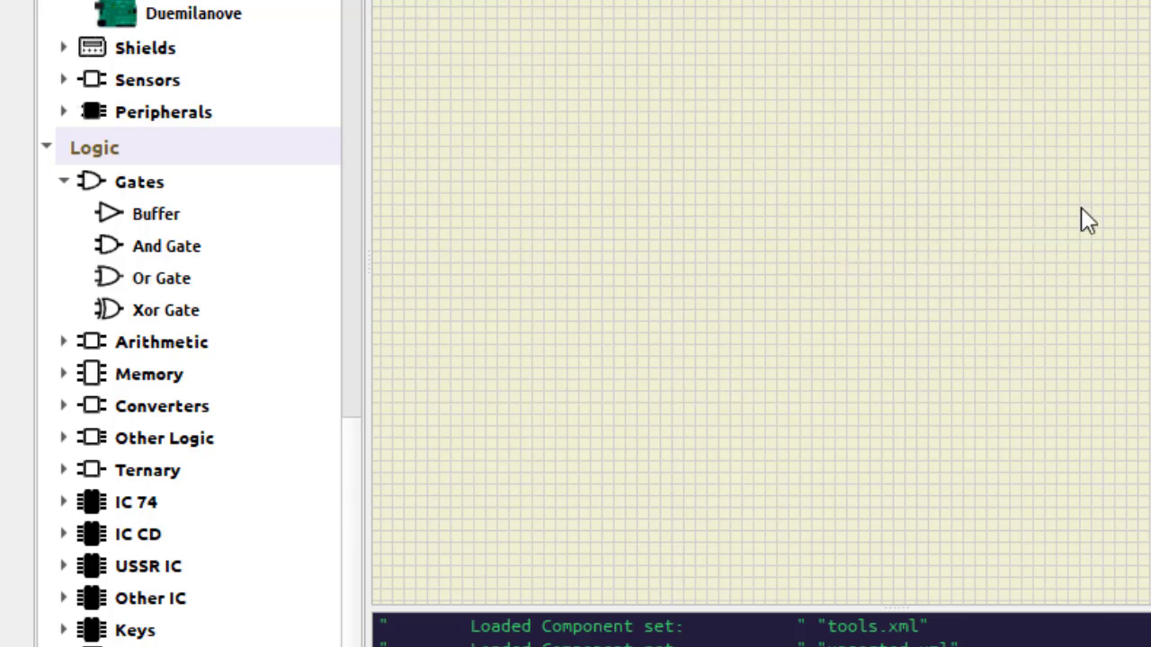
pyautogui.moveTo(1144, 169); pyautogui.dragTo(840, 165)
pyautogui.scroll(4, 840, 165)
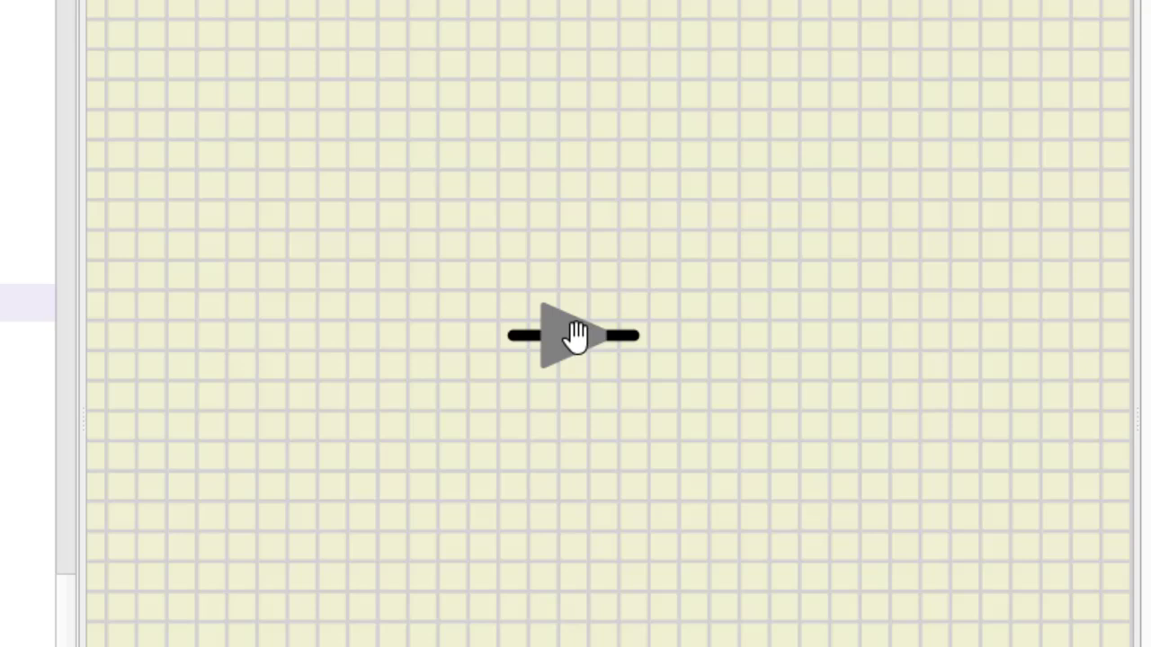
# - Enable Invert Output on the Buffer-1 gate so it acts as a NOT gate
pyautogui.click(576, 338)
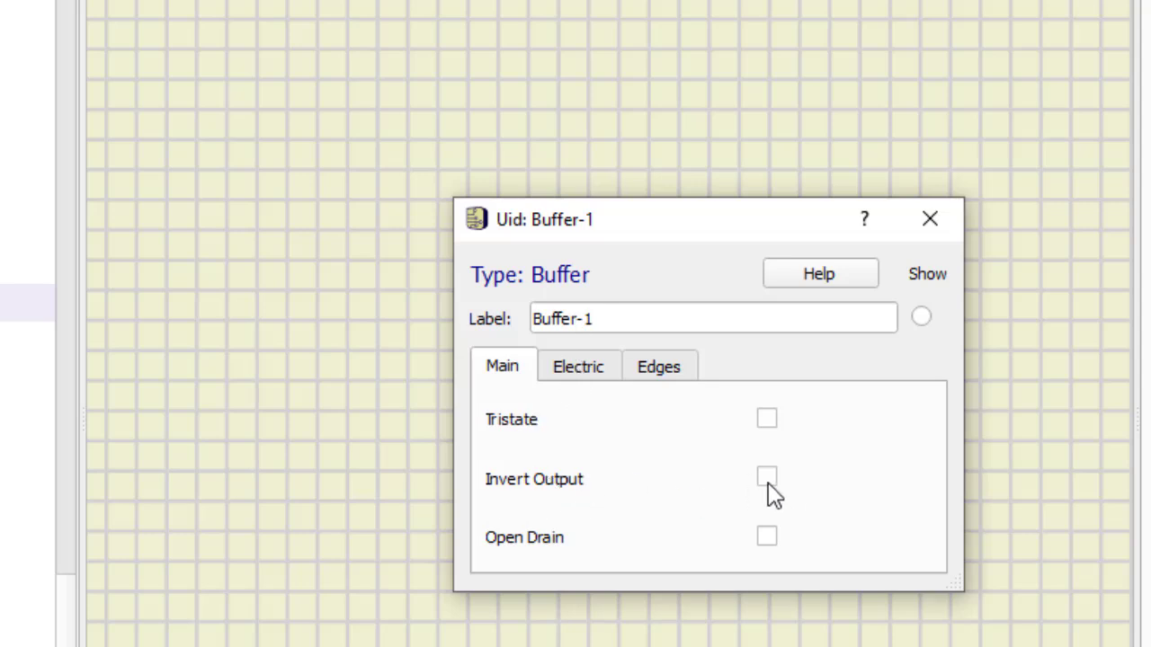
pyautogui.click(938, 230)
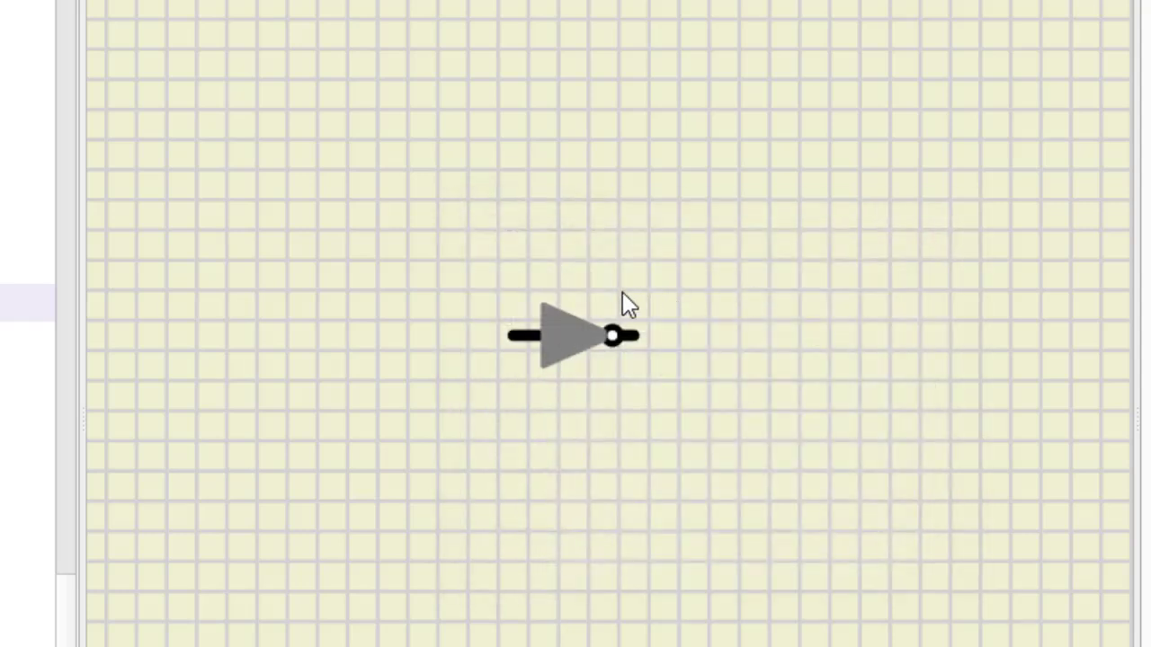
pyautogui.click(601, 508)
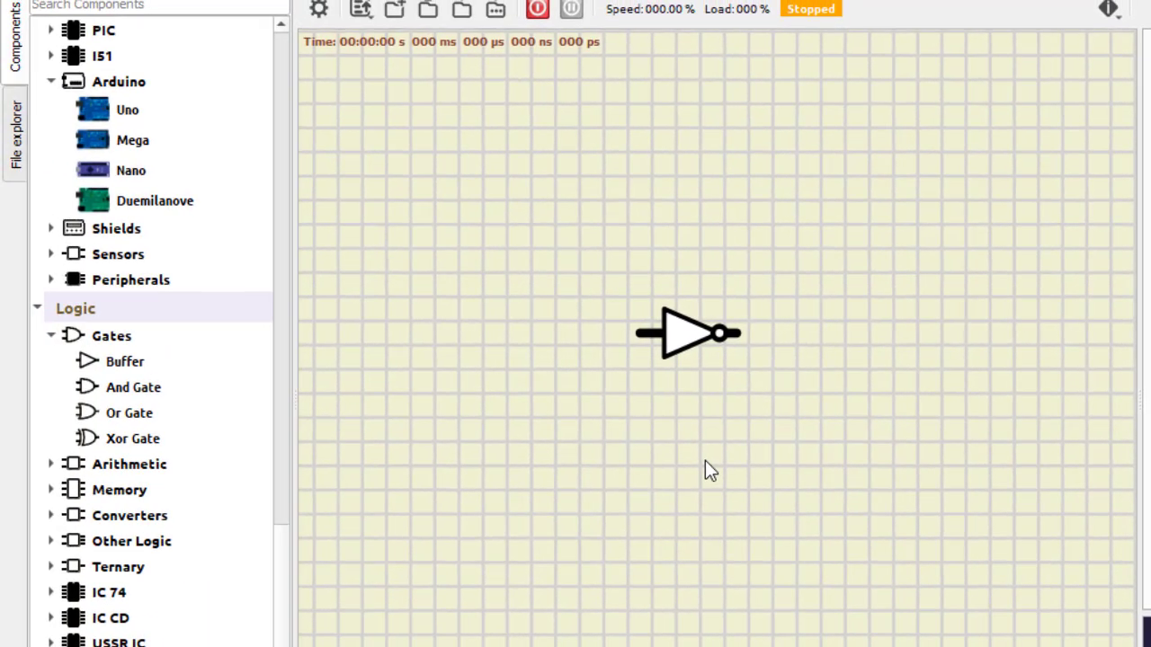
# - Add a Probe and a Fixed Volt. source to the canvas
pyautogui.scroll(15, 142, 306)
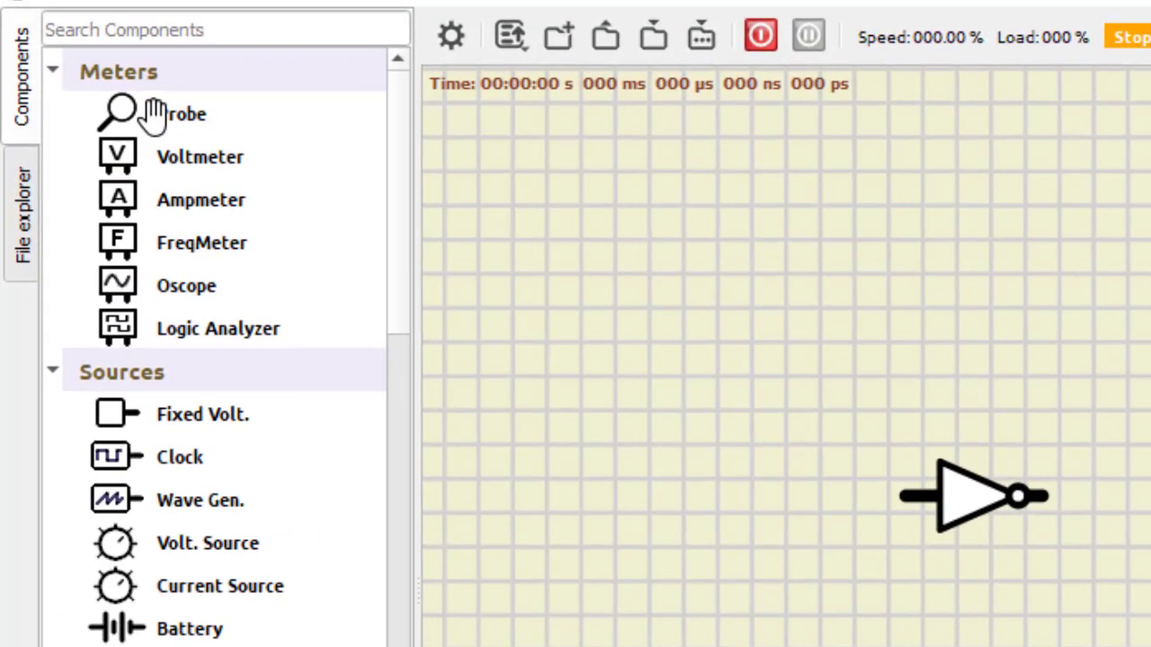
pyautogui.moveTo(112, 66); pyautogui.dragTo(938, 240)
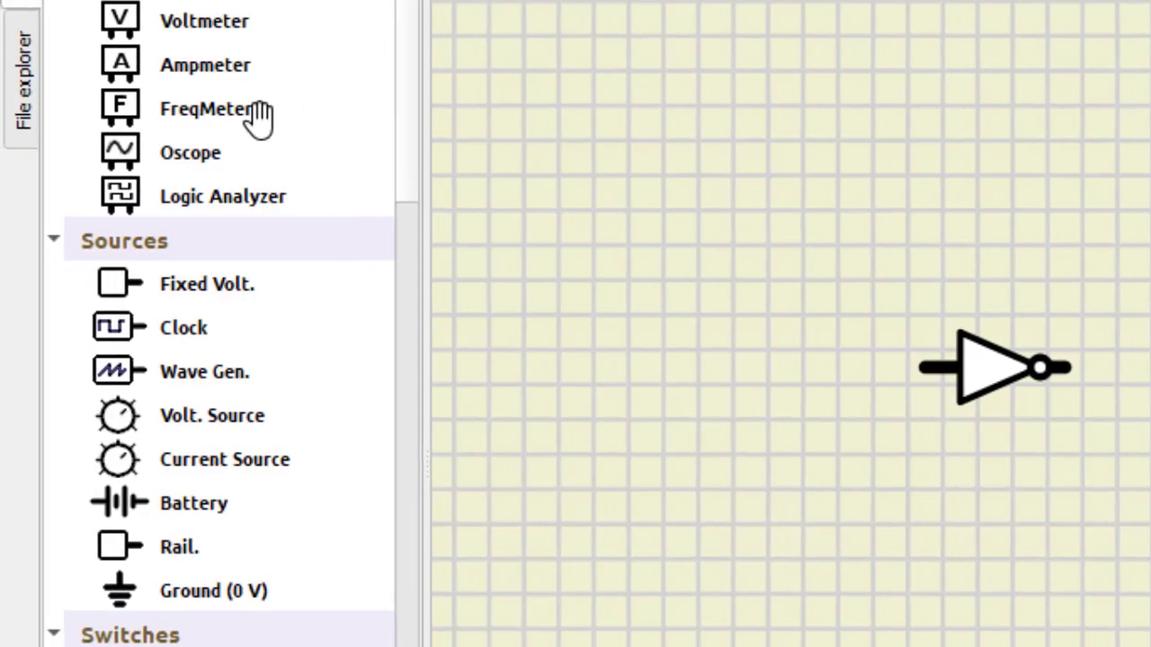
pyautogui.moveTo(185, 296); pyautogui.dragTo(609, 378)
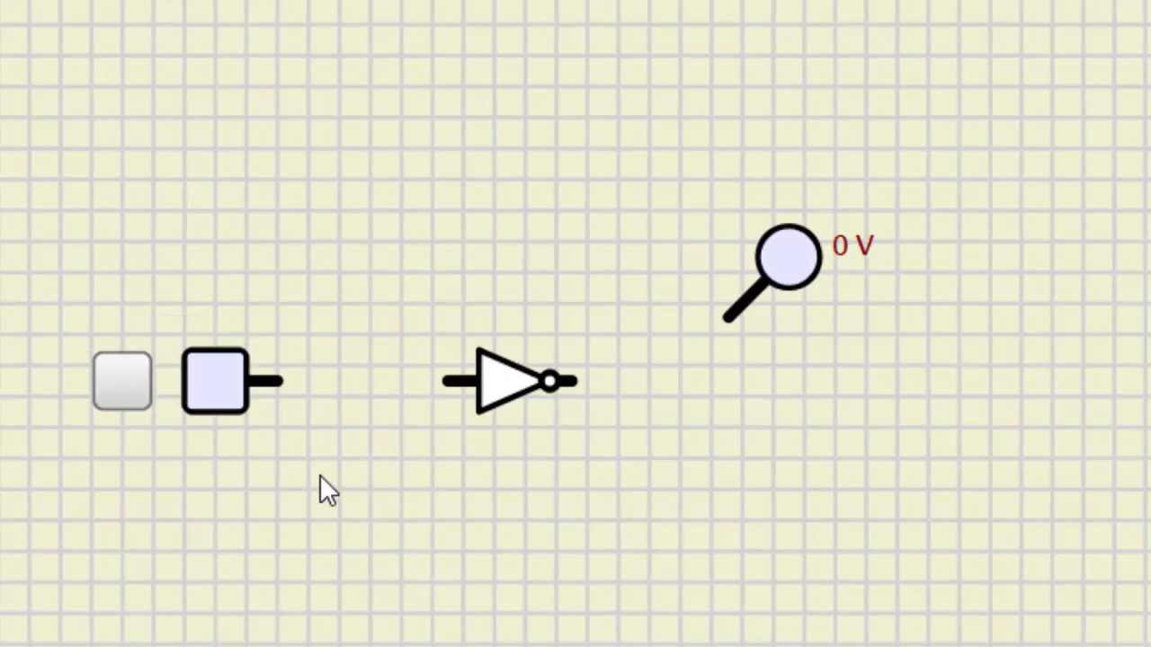
# - Wire the source to the inverter's input and the inverter's output to the probe
pyautogui.moveTo(276, 382); pyautogui.dragTo(345, 382)
pyautogui.moveTo(432, 381); pyautogui.dragTo(455, 461)
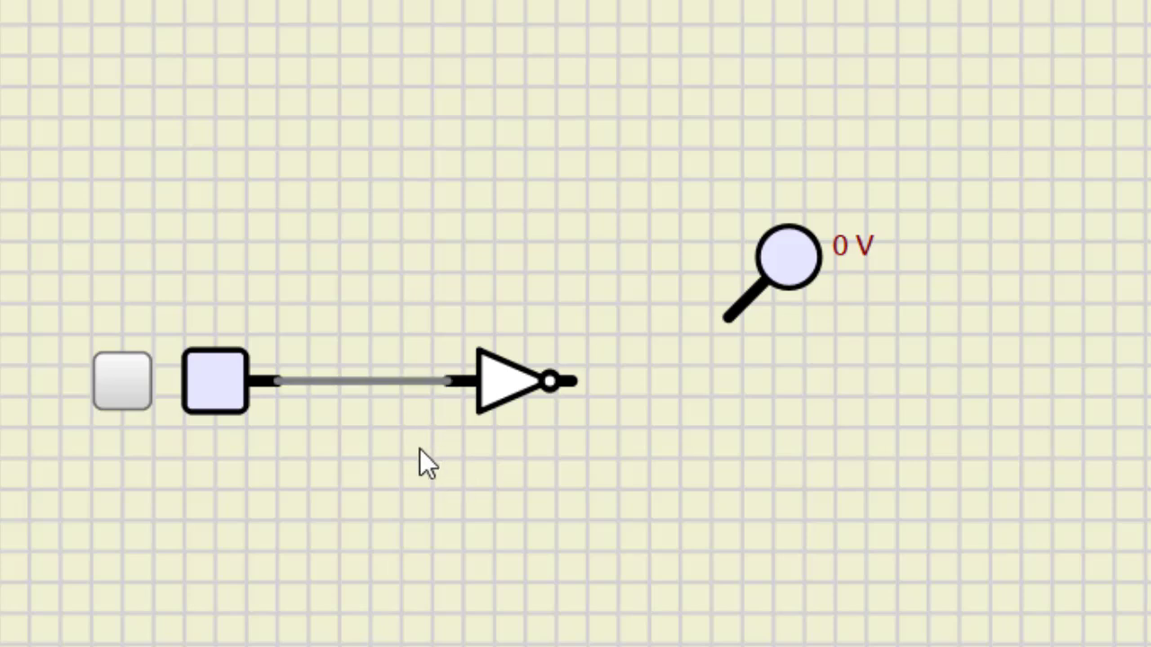
pyautogui.moveTo(575, 368); pyautogui.dragTo(631, 363)
pyautogui.moveTo(704, 335); pyautogui.dragTo(735, 307)
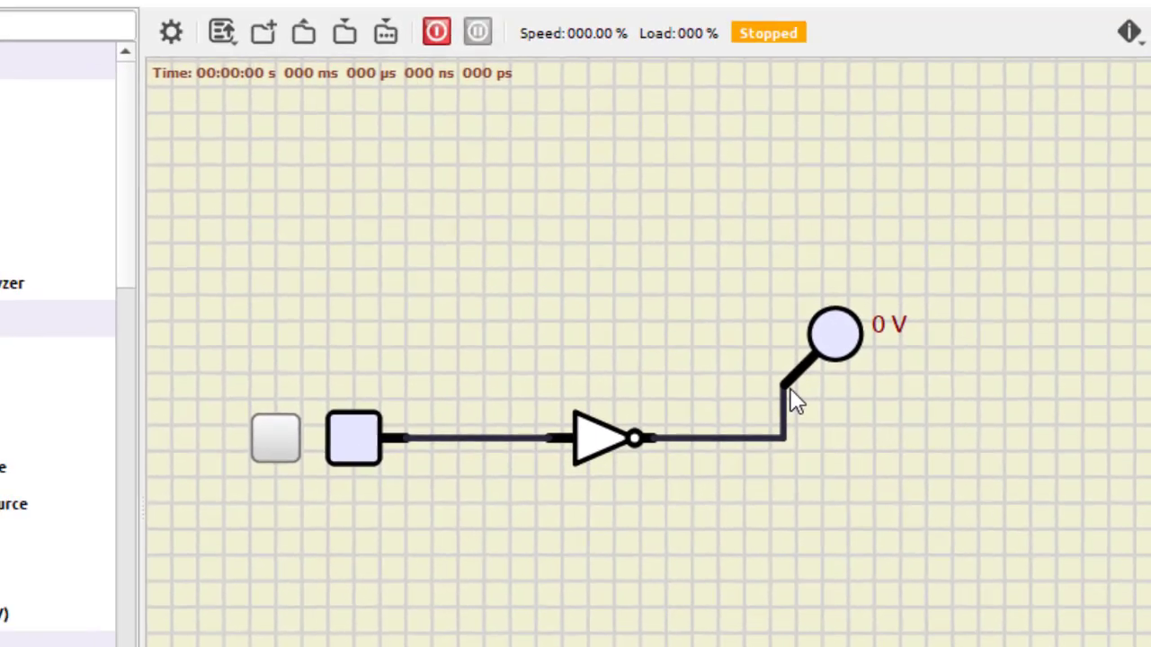
pyautogui.moveTo(794, 403)
pyautogui.mouseDown()
pyautogui.moveTo(840, 446)
pyautogui.moveTo(779, 379)
pyautogui.moveTo(786, 398)
pyautogui.mouseUp()
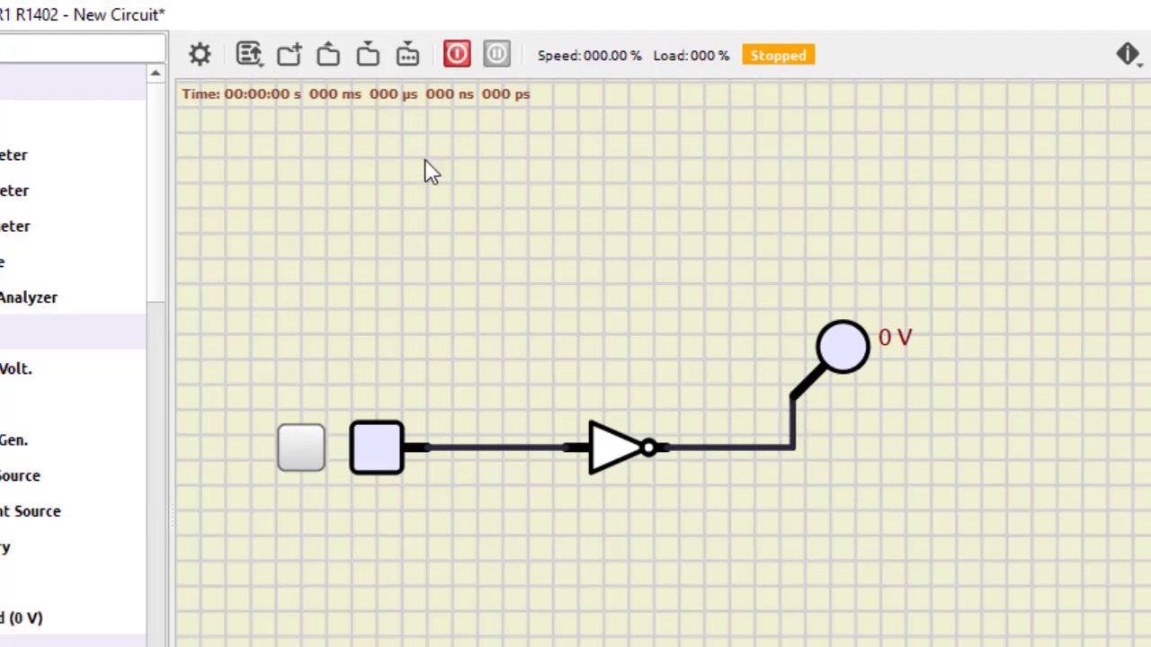
# - Run the simulation, switch the input high then low, pause, and select the whole NOT circuit
pyautogui.click(460, 59)
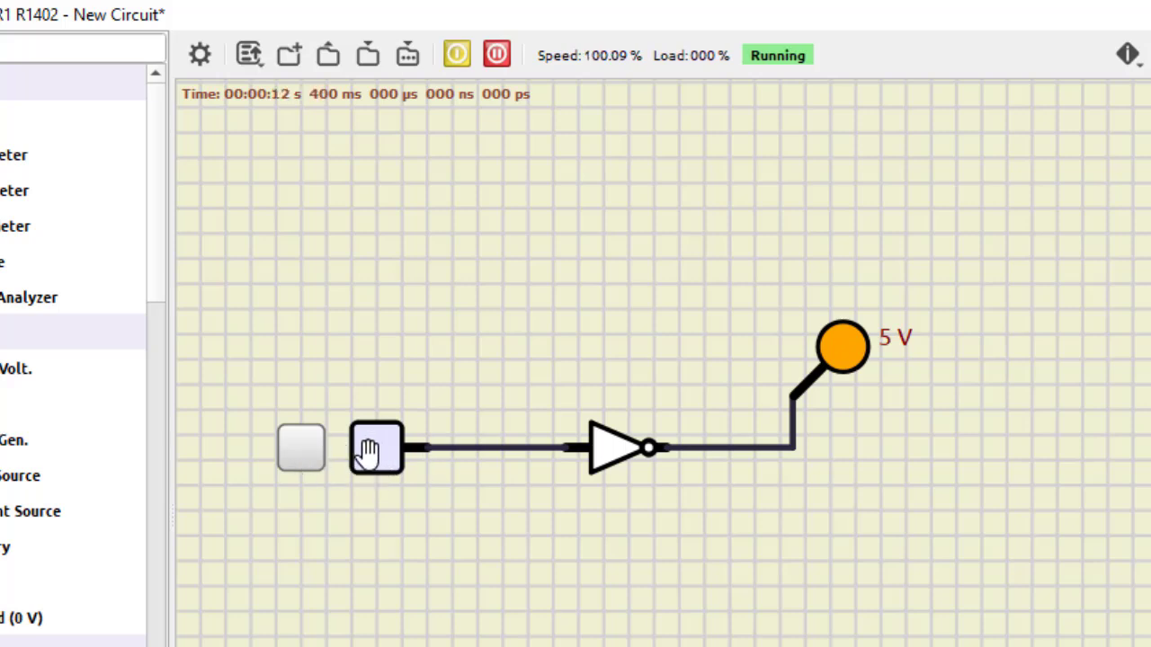
pyautogui.click(302, 454)
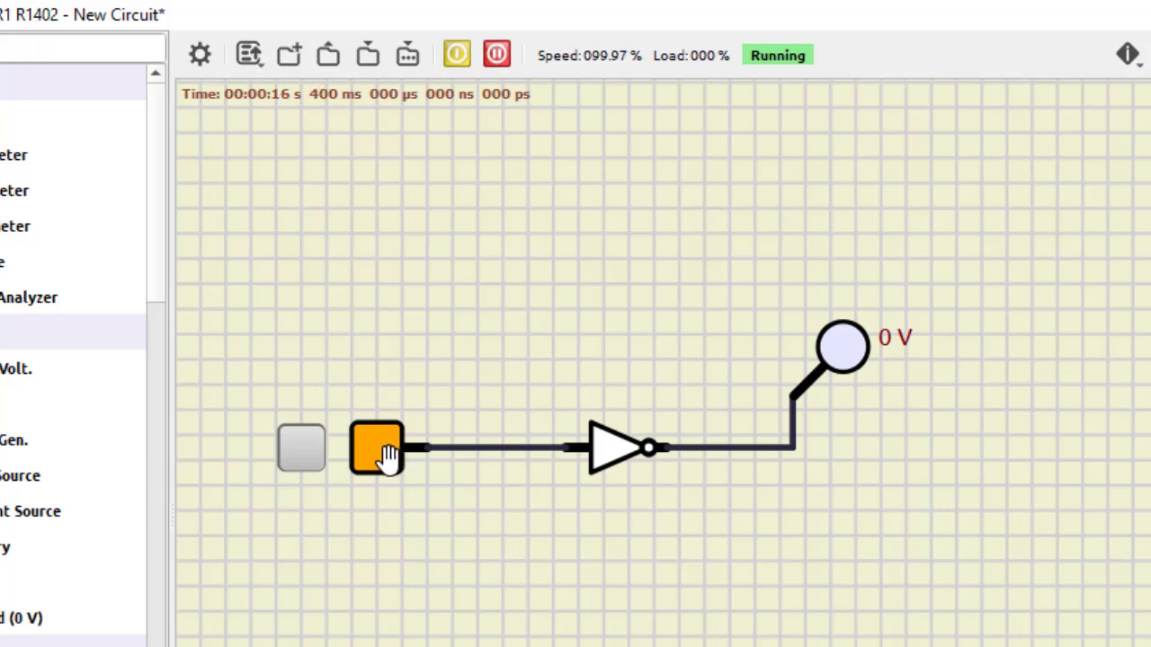
pyautogui.click(286, 457)
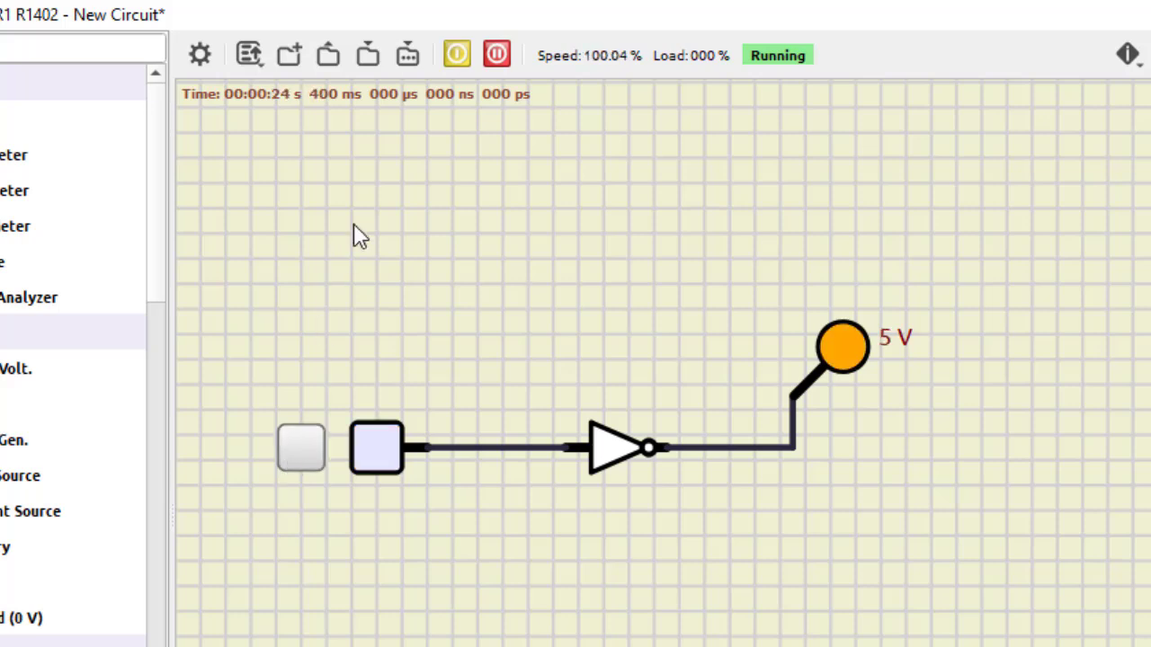
pyautogui.click(496, 55)
pyautogui.moveTo(254, 240); pyautogui.dragTo(981, 646)
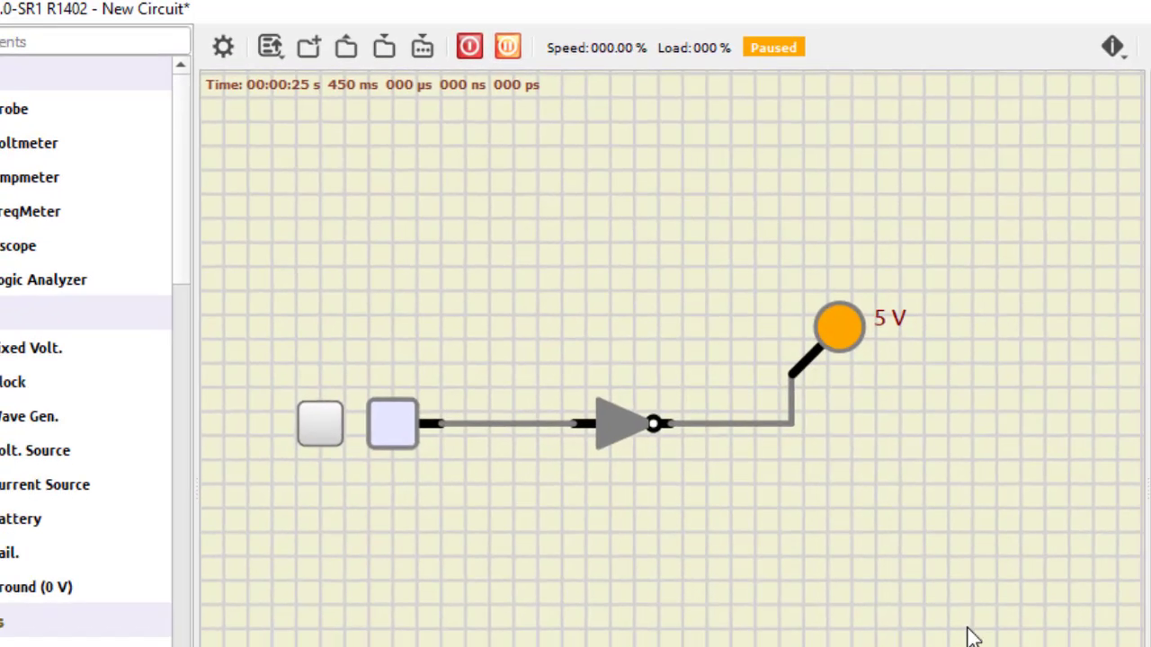
# - Delete the NOT circuit and place an And Gate on the canvas
pyautogui.press('Delete')
pyautogui.scroll(-5, 179, 450)
pyautogui.scroll(-15, 142, 462)
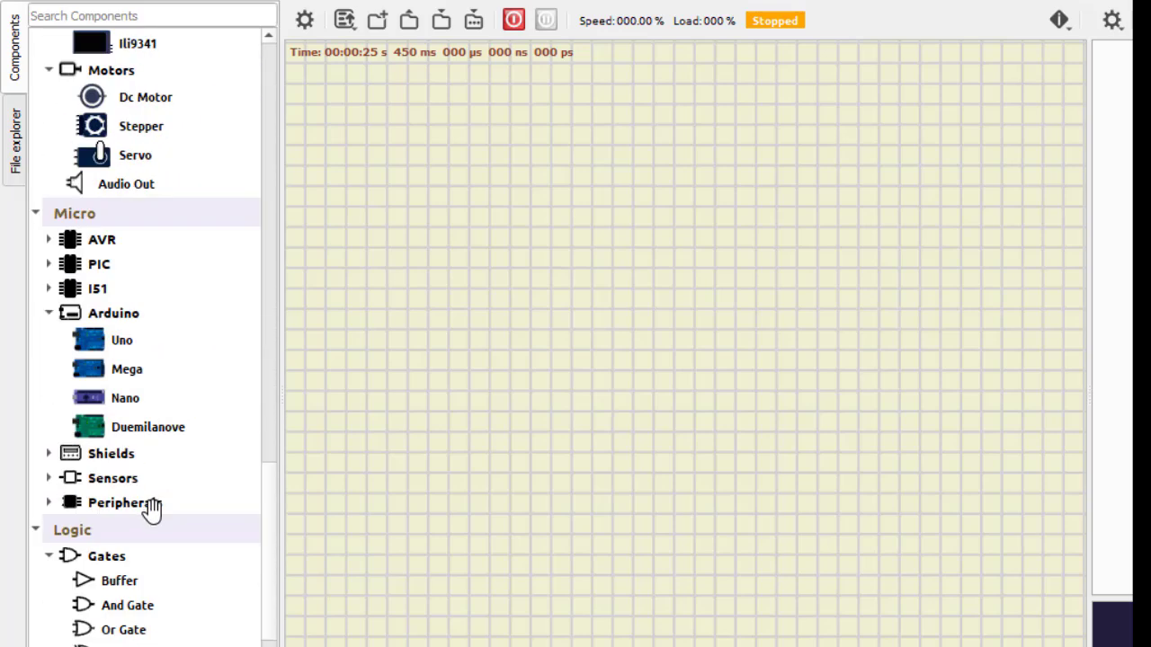
pyautogui.scroll(-3, 151, 508)
pyautogui.moveTo(128, 437); pyautogui.dragTo(673, 360)
# - Add a Probe and two Fixed Volt. inputs, one above the other
pyautogui.scroll(1, 704, 362)
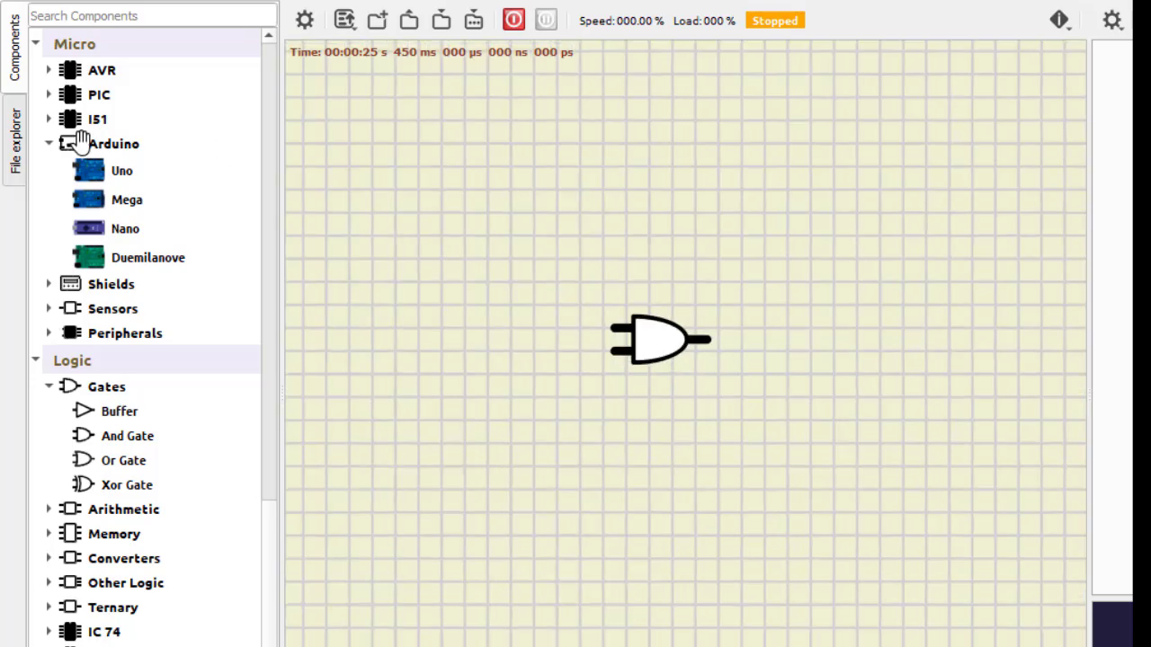
pyautogui.scroll(15, 147, 255)
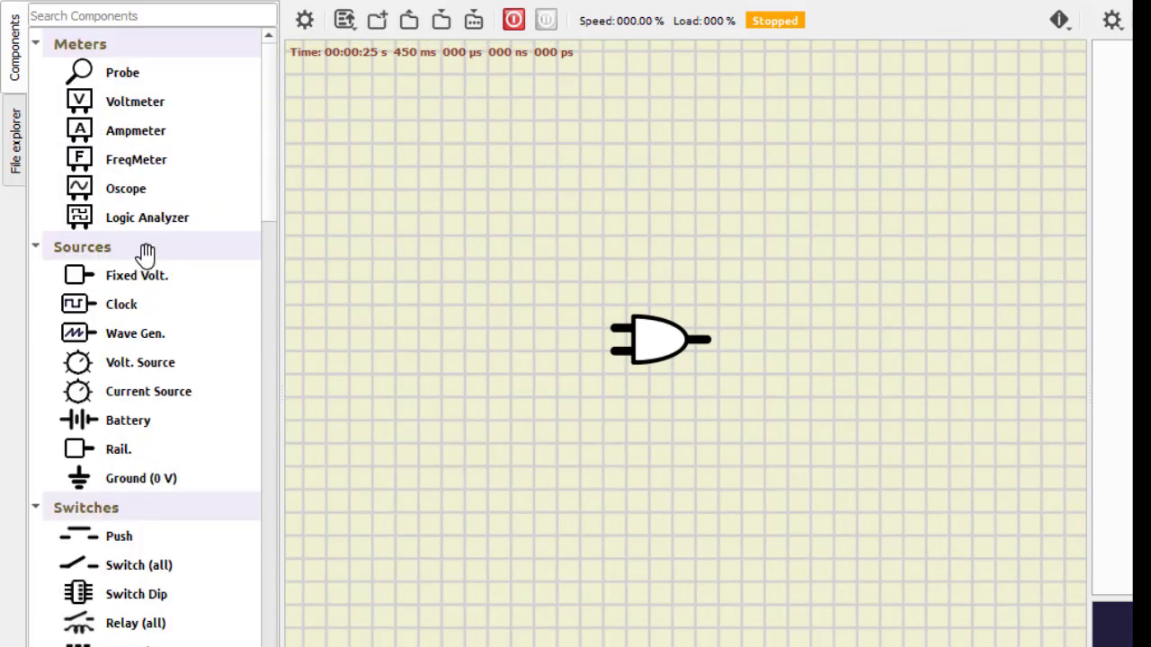
pyautogui.moveTo(120, 80); pyautogui.dragTo(894, 260)
pyautogui.moveTo(105, 270); pyautogui.dragTo(441, 266)
pyautogui.moveTo(126, 288); pyautogui.dragTo(452, 455)
# - Wire both inputs to the AND gate's pins and the gate output to the probe
pyautogui.moveTo(486, 260); pyautogui.dragTo(535, 316)
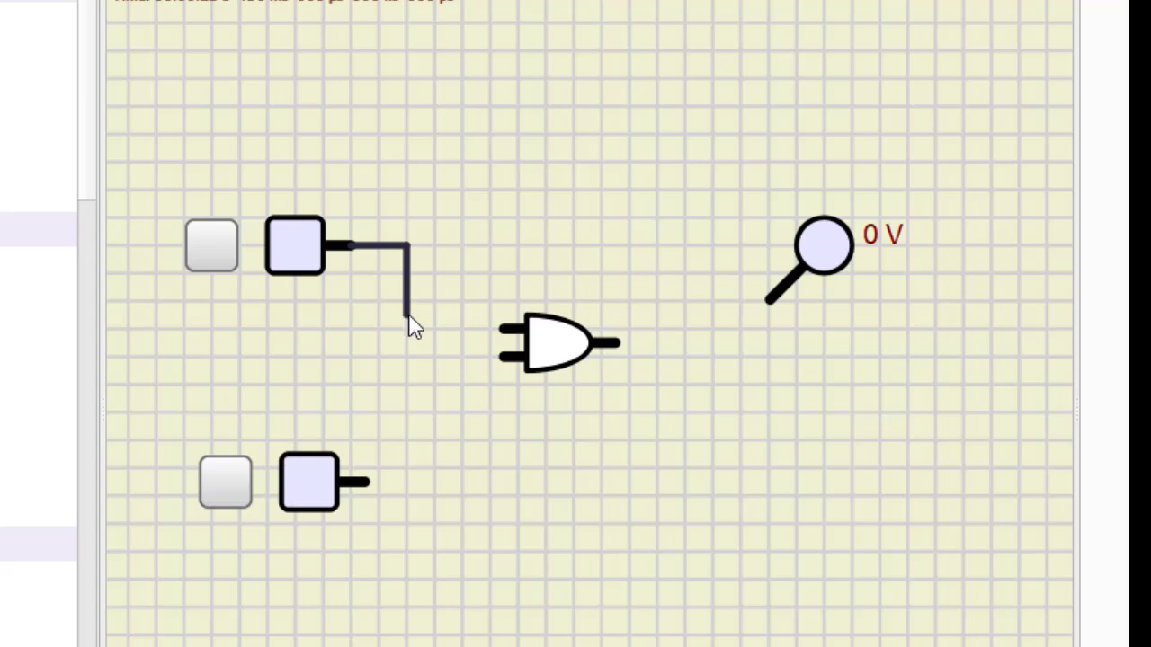
pyautogui.moveTo(409, 325); pyautogui.dragTo(503, 329)
pyautogui.moveTo(375, 480); pyautogui.dragTo(507, 357)
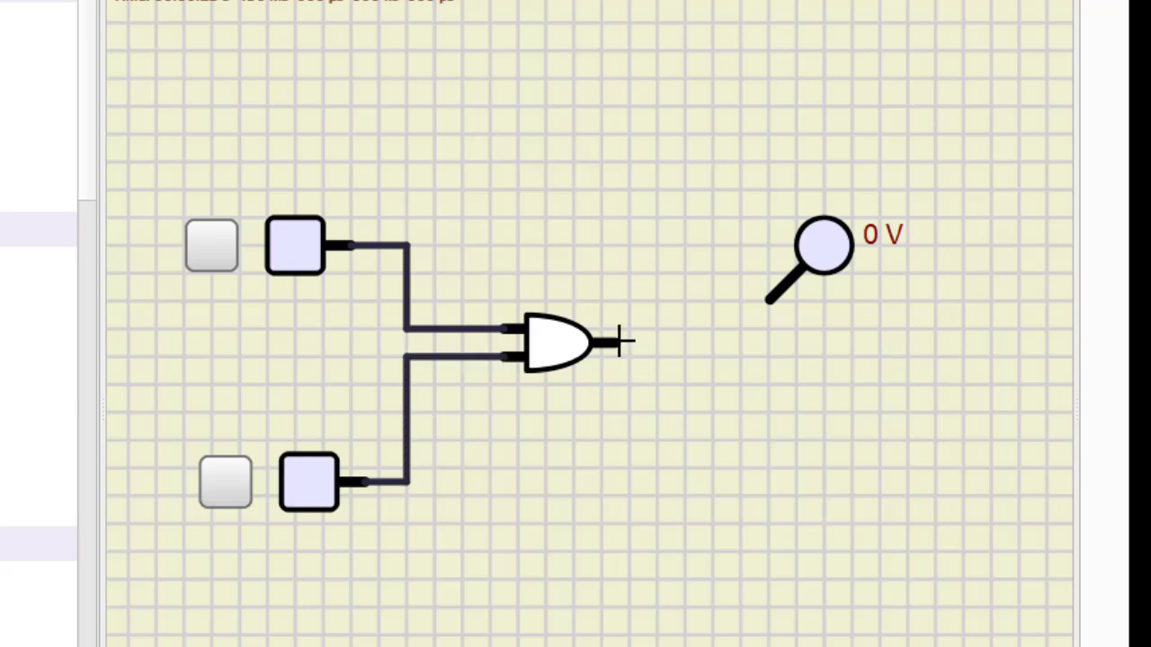
pyautogui.moveTo(617, 342); pyautogui.dragTo(768, 298)
pyautogui.moveTo(617, 343); pyautogui.dragTo(770, 301)
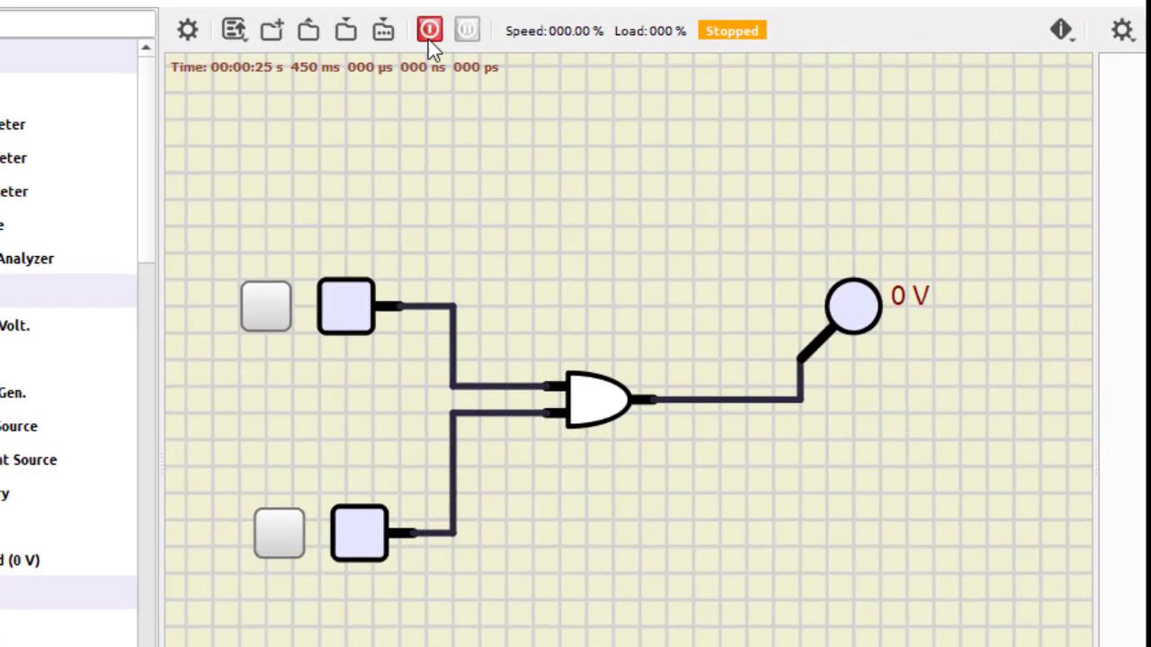
# - Run the simulation and switch both inputs high so the AND probe reads 5 V
pyautogui.click(430, 36)
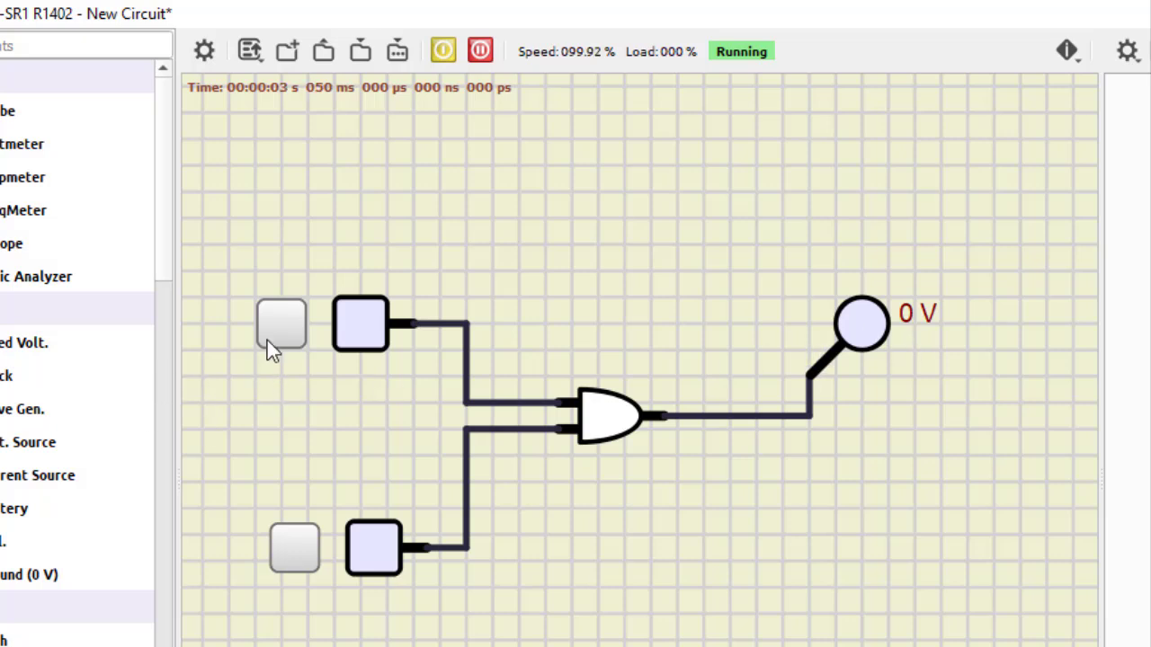
pyautogui.click(289, 550)
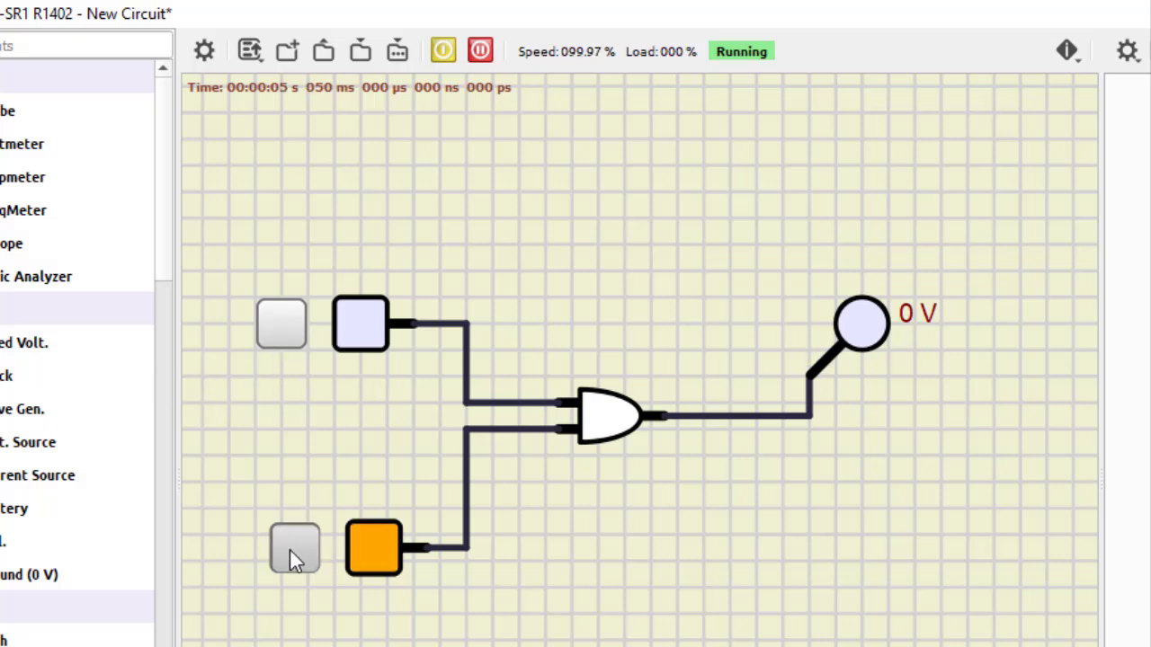
pyautogui.click(289, 549)
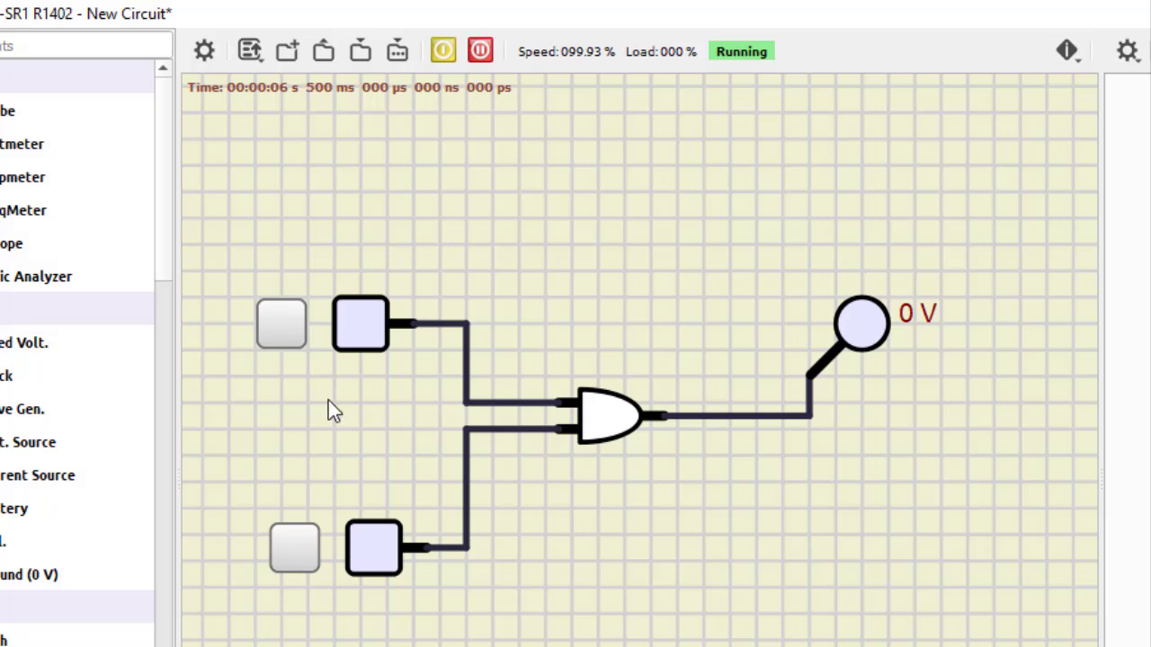
pyautogui.click(280, 333)
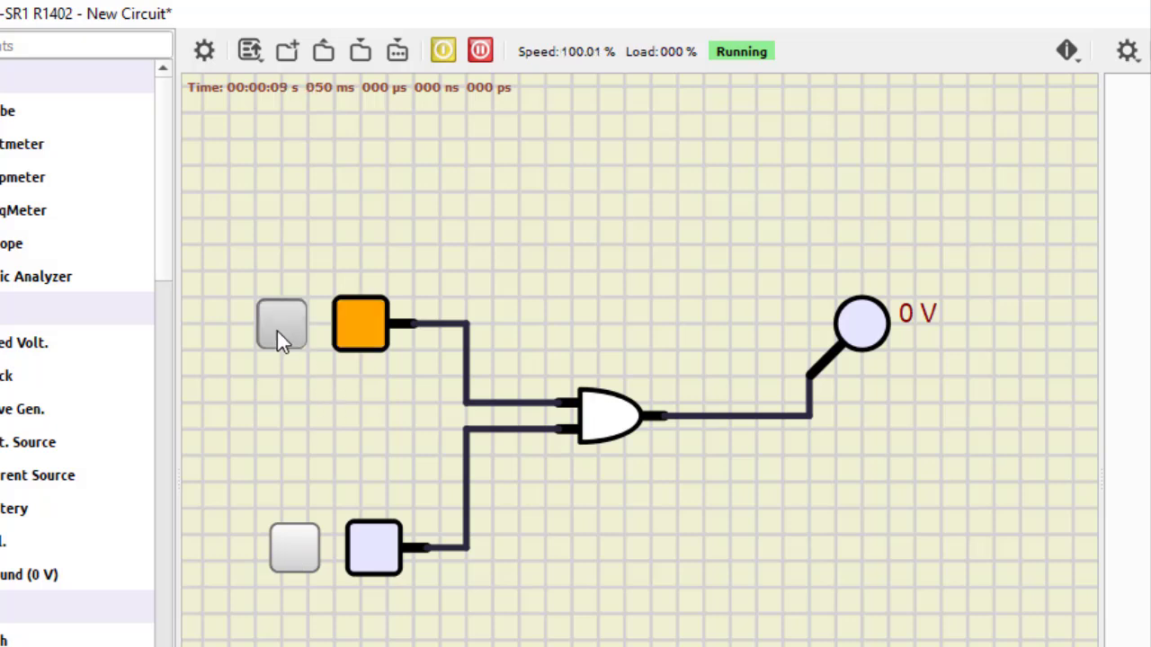
pyautogui.click(307, 564)
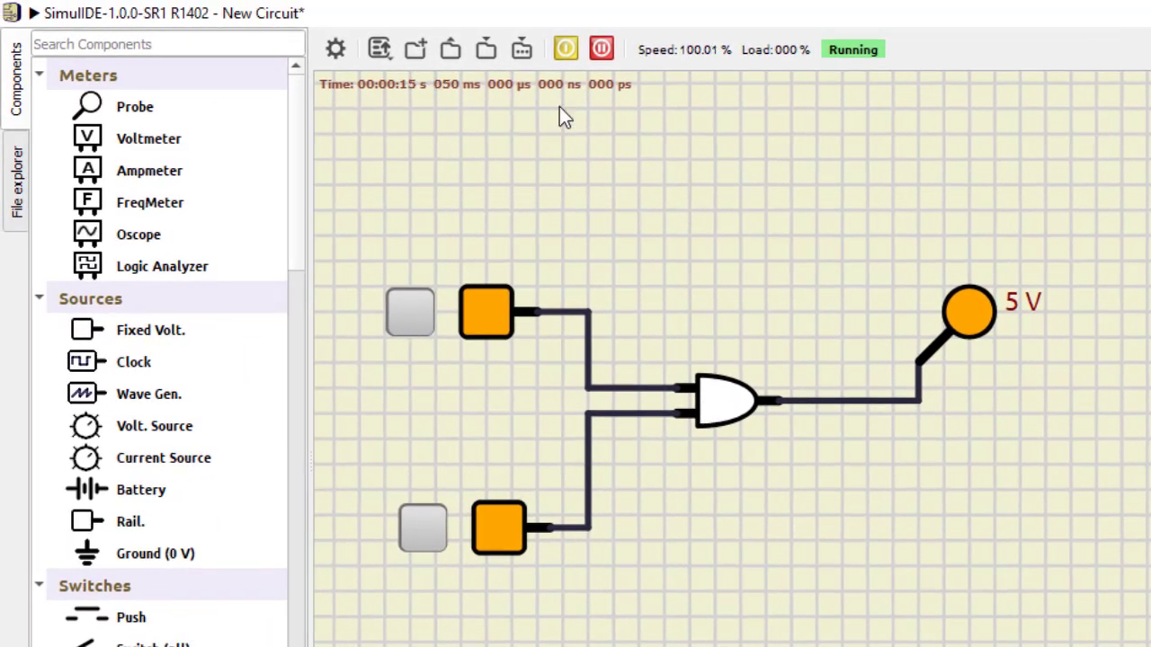
# - Pause, return both inputs low, and cycle the simulation power off and on
pyautogui.click(605, 57)
pyautogui.click(414, 317)
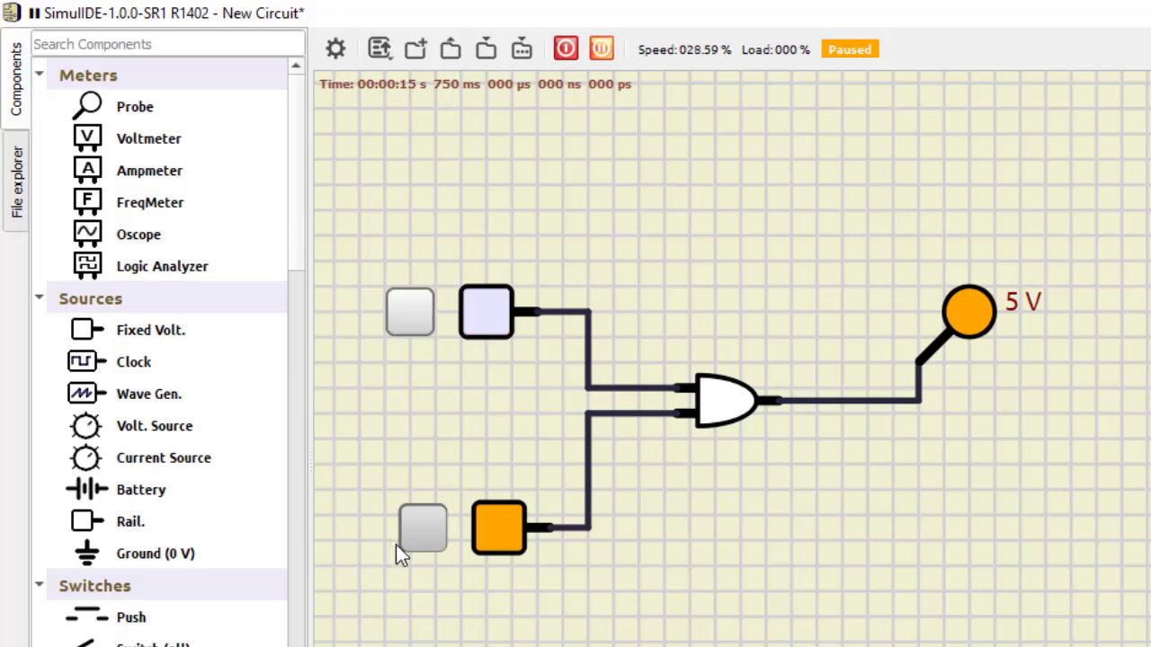
pyautogui.click(418, 537)
pyautogui.click(568, 51)
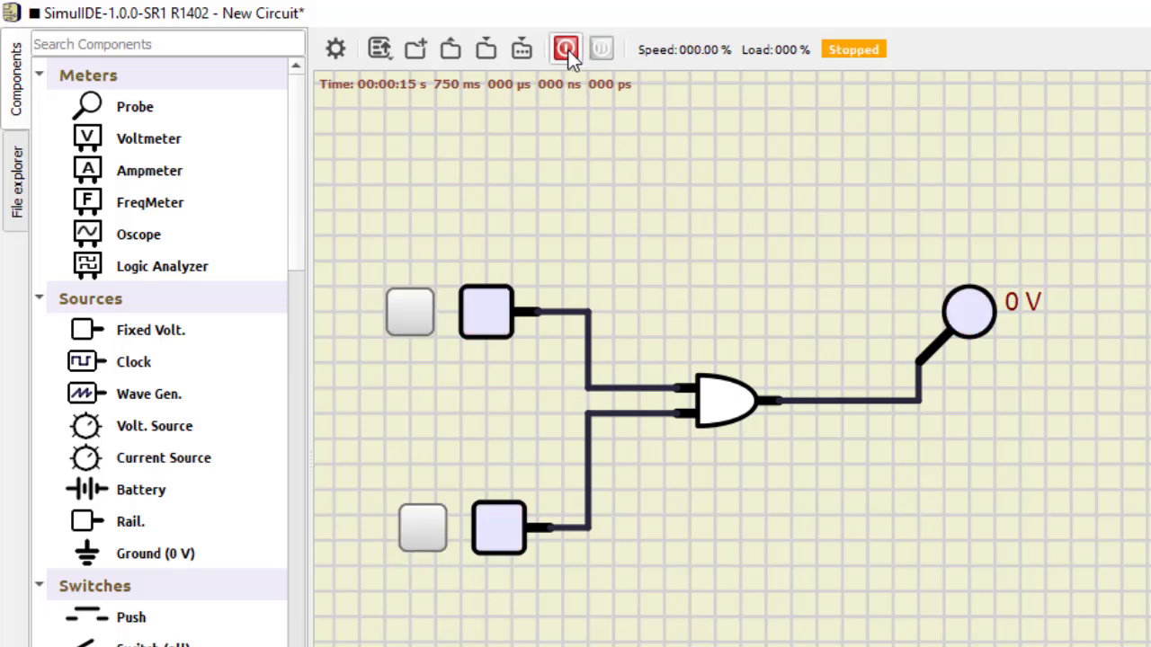
pyautogui.click(569, 52)
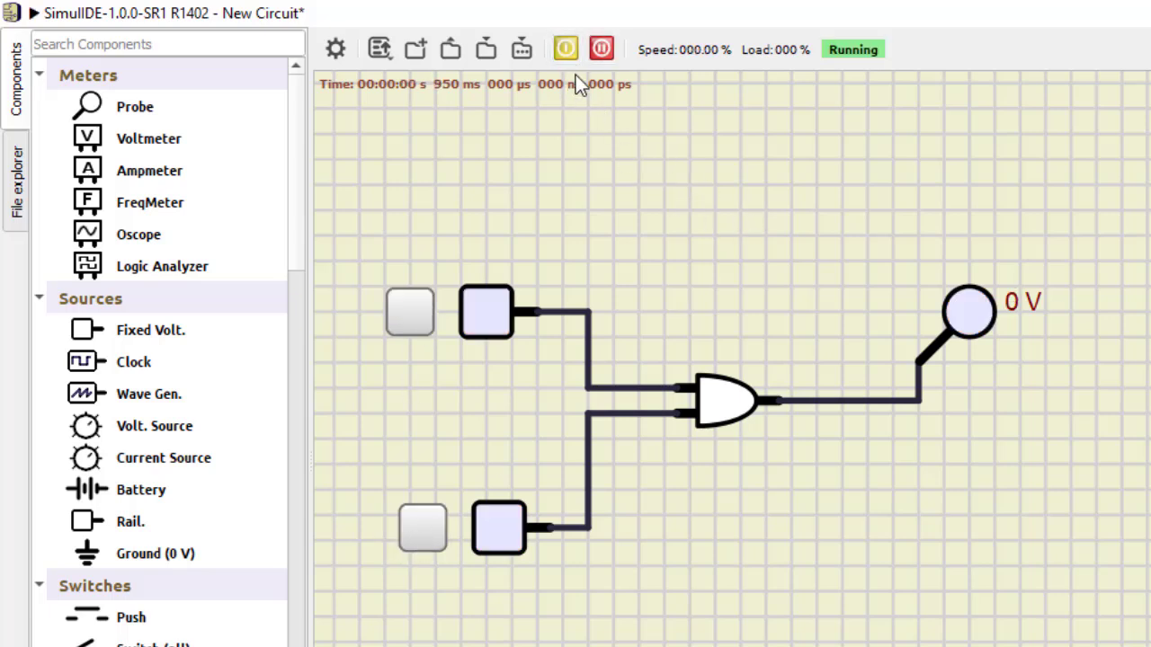
pyautogui.click(567, 57)
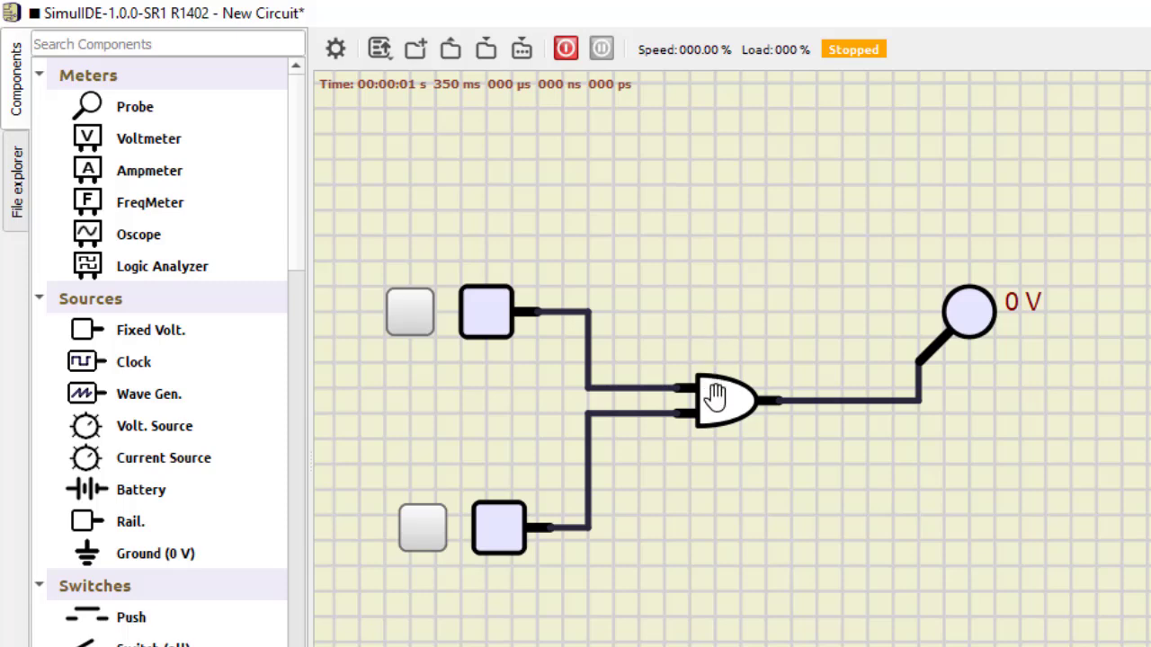
# - Tick Invert Output on the AND gate, keeping 2 inputs, to make it a NAND
pyautogui.scroll(-20, 144, 539)
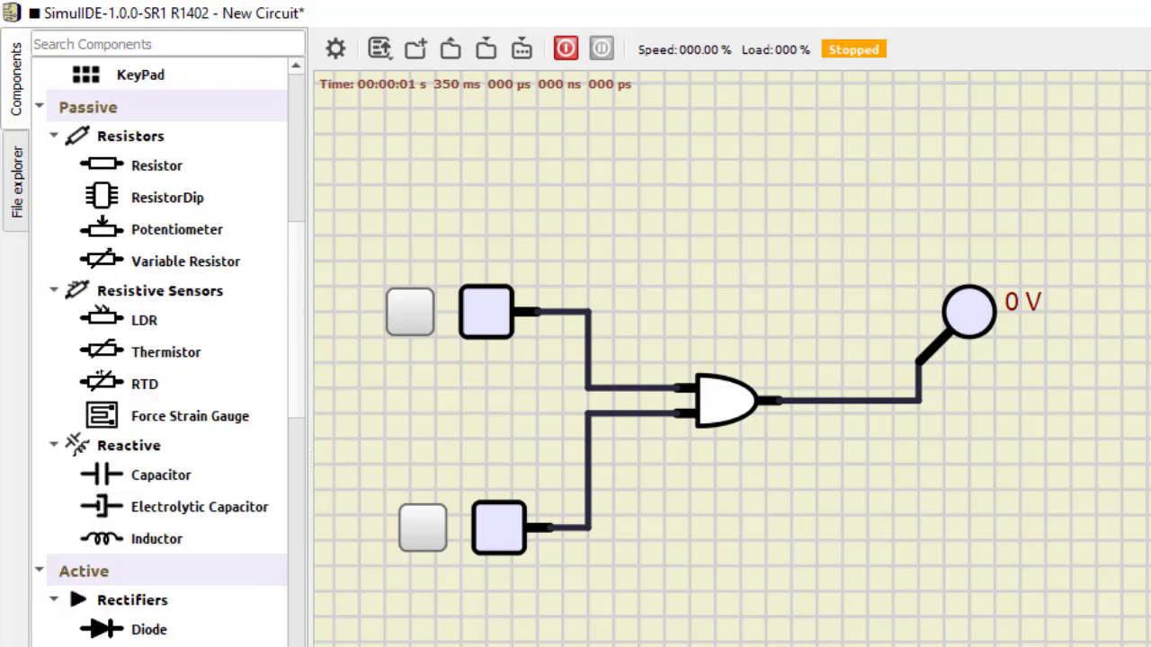
pyautogui.scroll(-15, 162, 360)
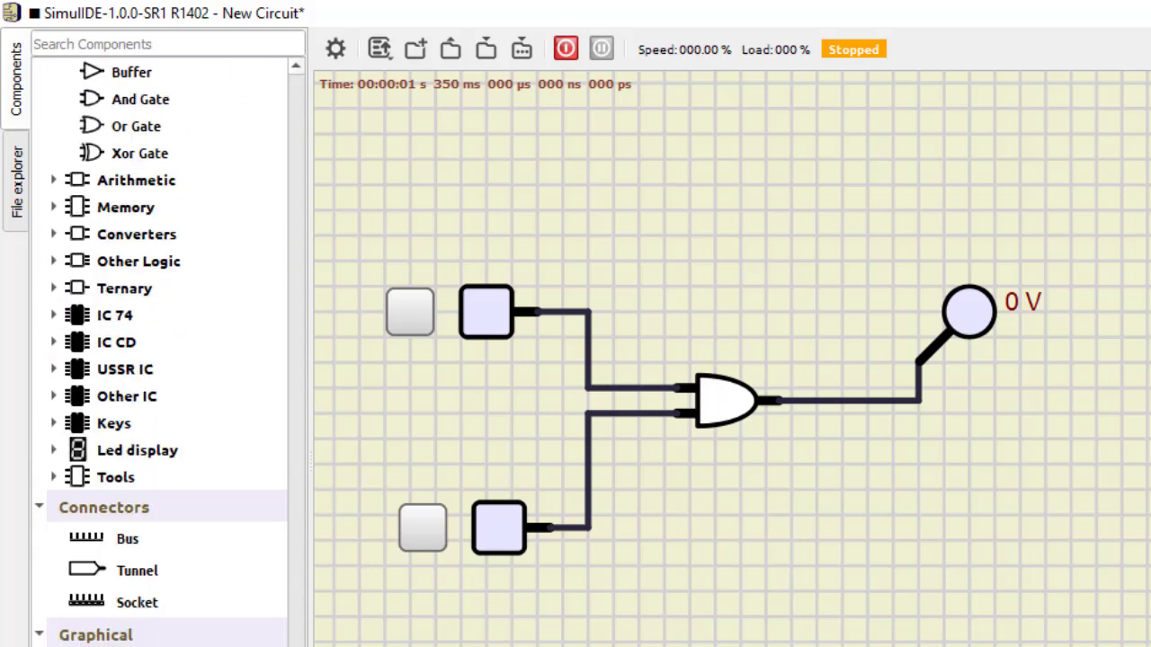
pyautogui.scroll(3, 148, 575)
pyautogui.scroll(2, 149, 540)
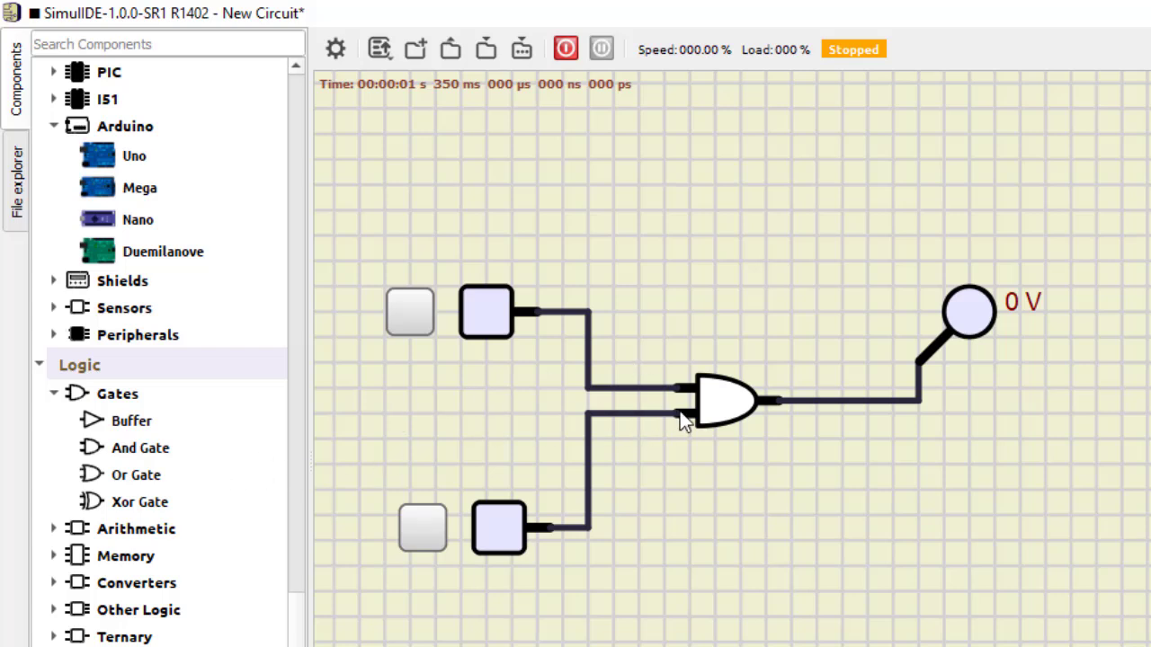
pyautogui.doubleClick(727, 404)
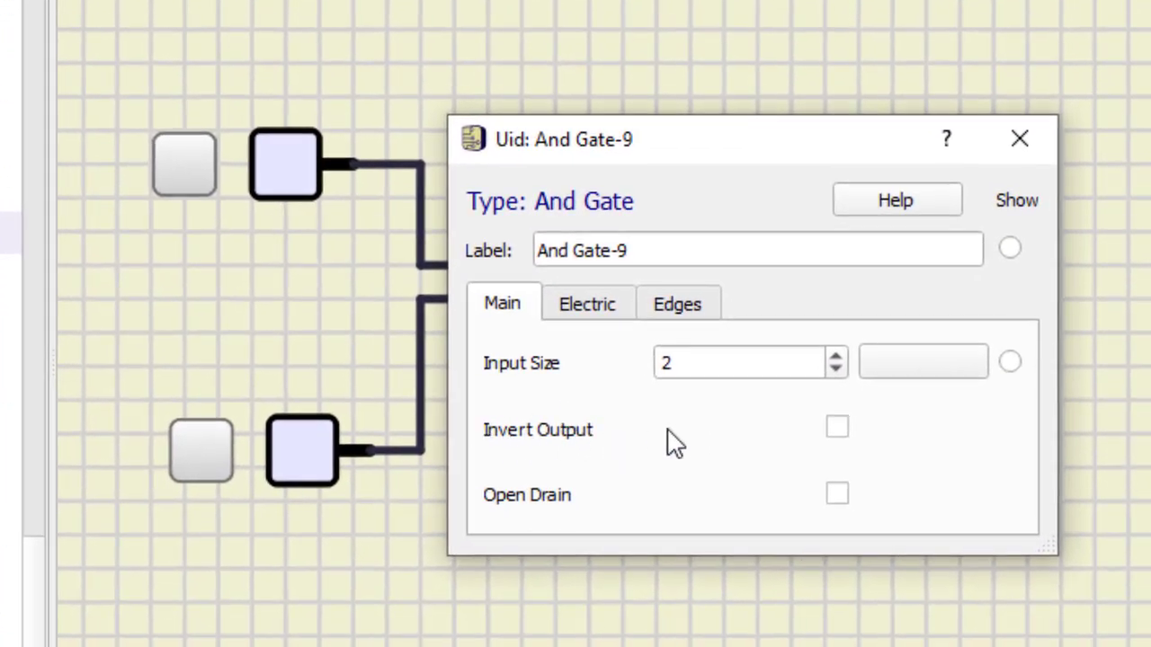
pyautogui.click(838, 432)
pyautogui.moveTo(676, 362); pyautogui.dragTo(629, 360)
pyautogui.click(719, 362)
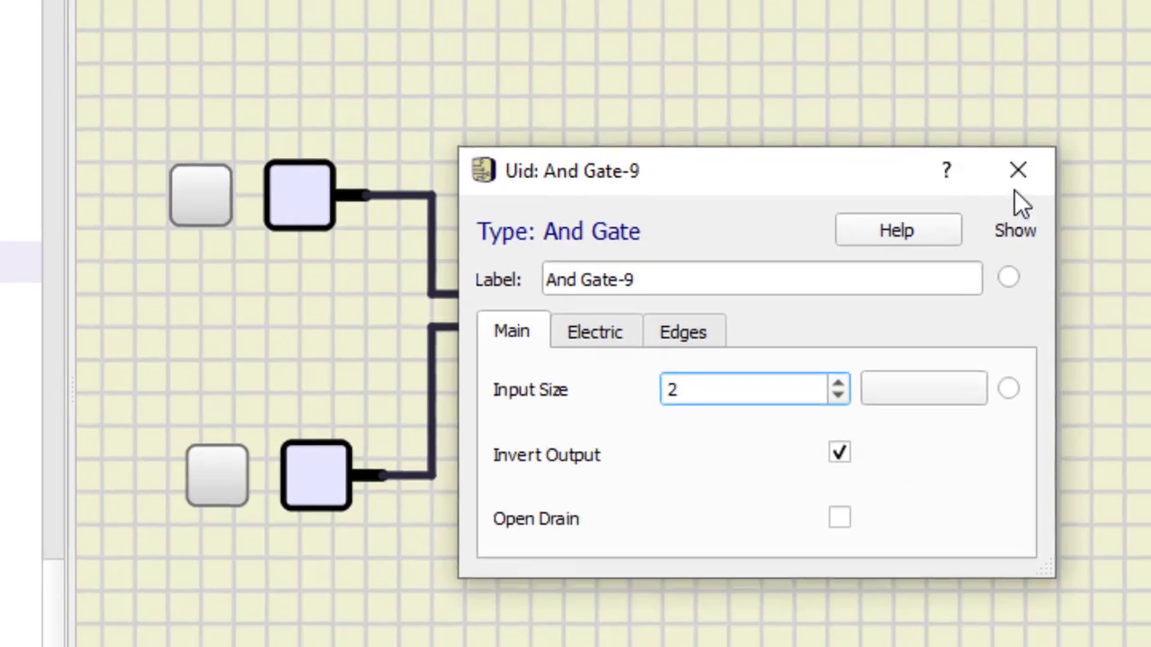
pyautogui.click(1020, 138)
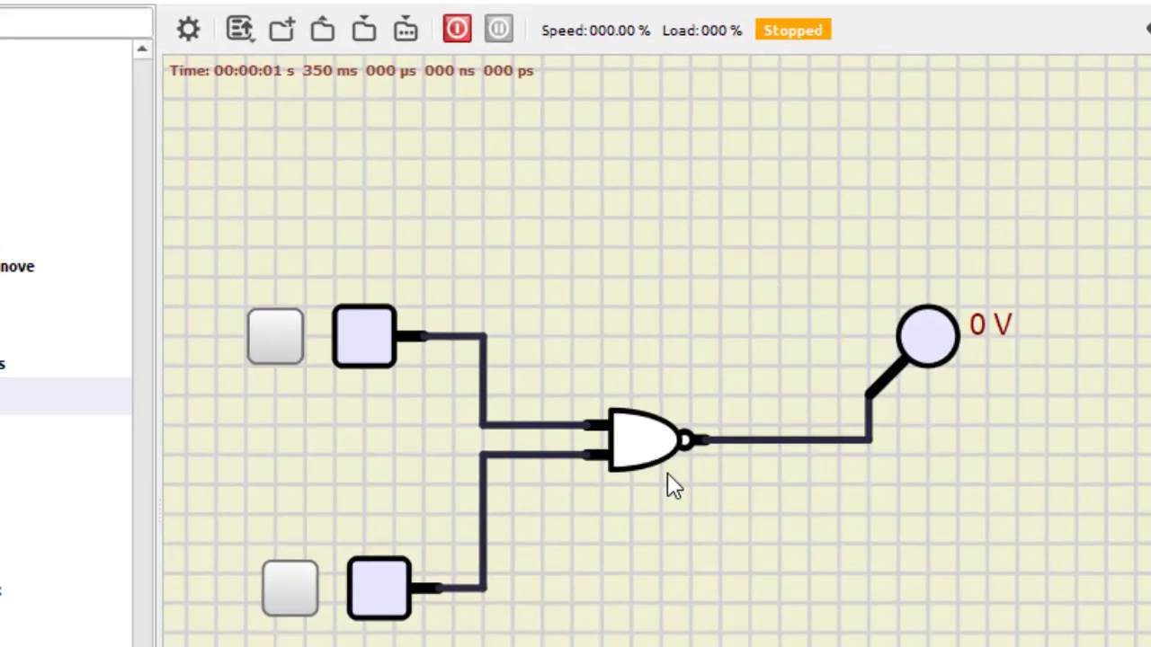
# - Simulate the NAND, confirm 0 V with both inputs high, then stop and reset inputs low
pyautogui.click(457, 29)
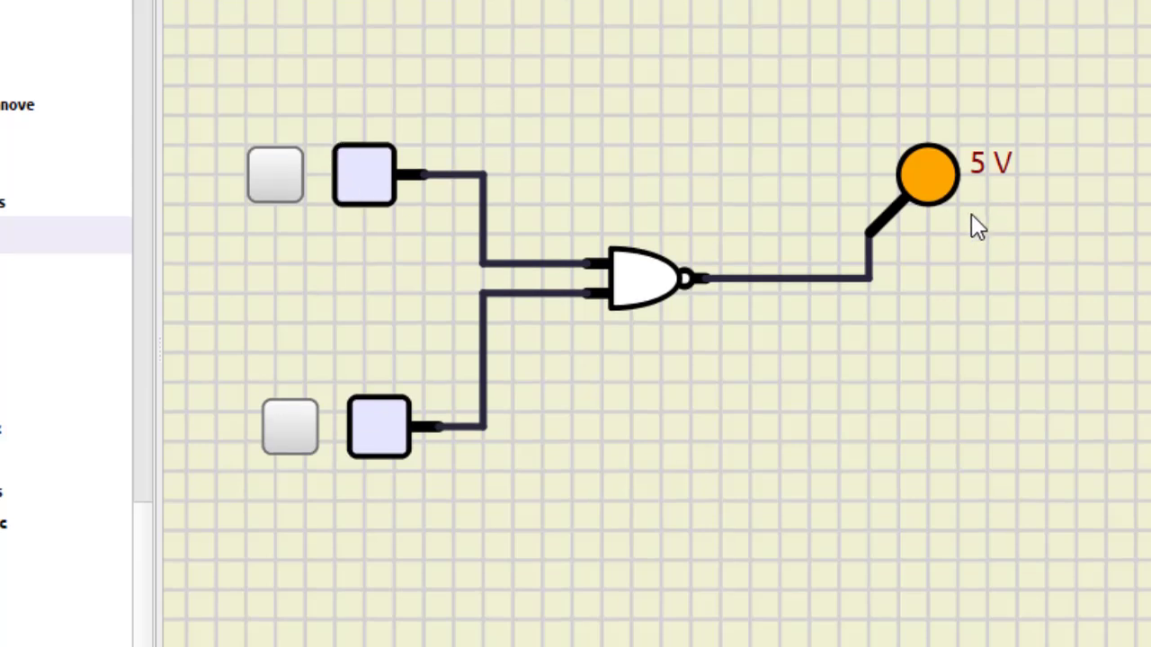
pyautogui.click(295, 442)
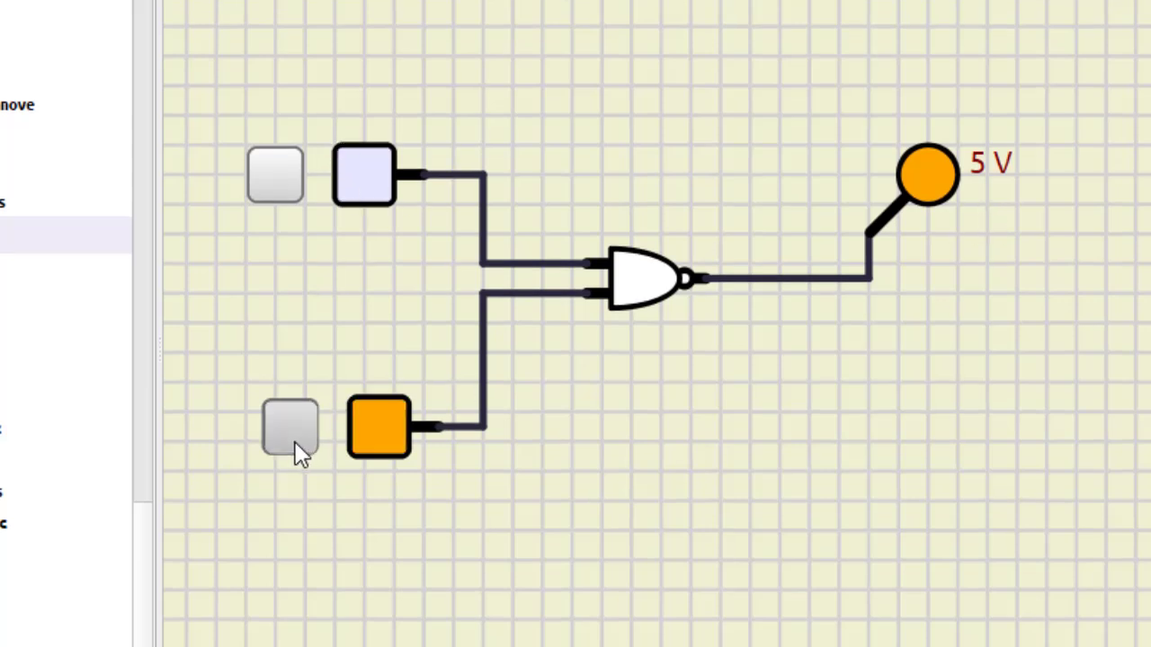
pyautogui.click(295, 182)
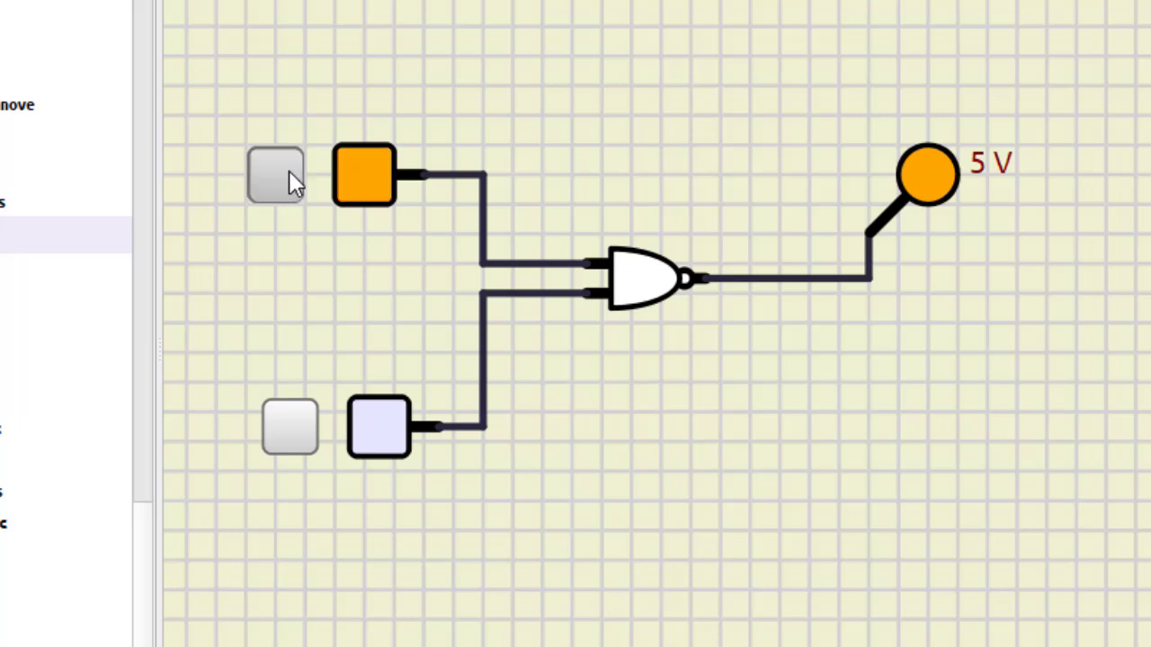
pyautogui.click(281, 432)
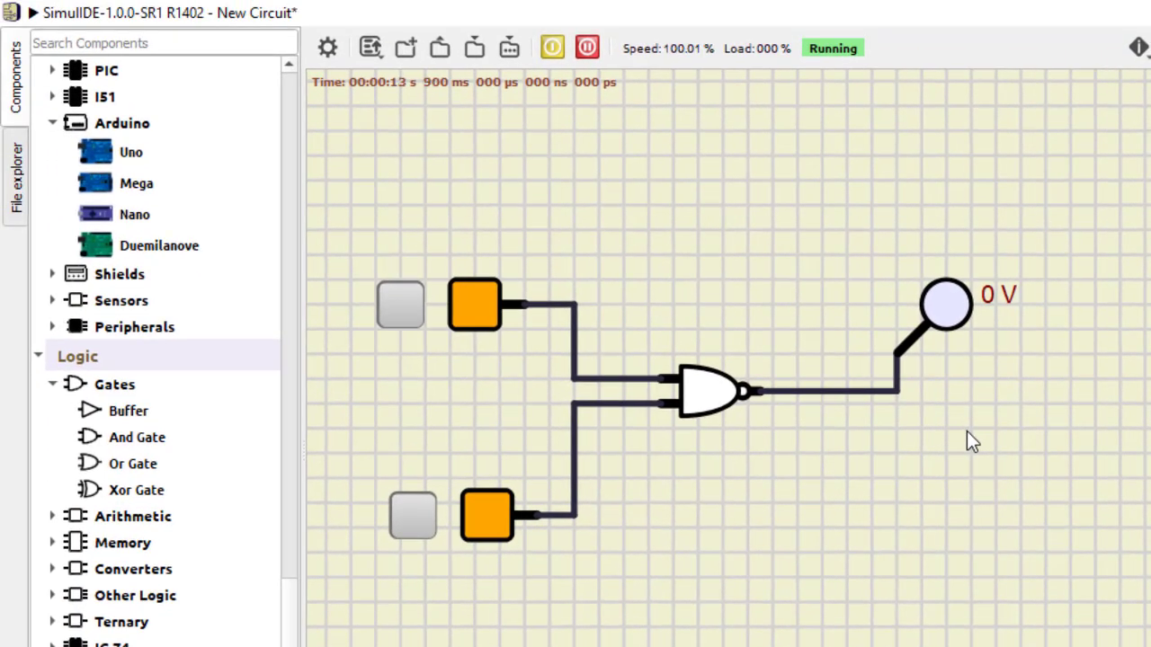
pyautogui.click(553, 42)
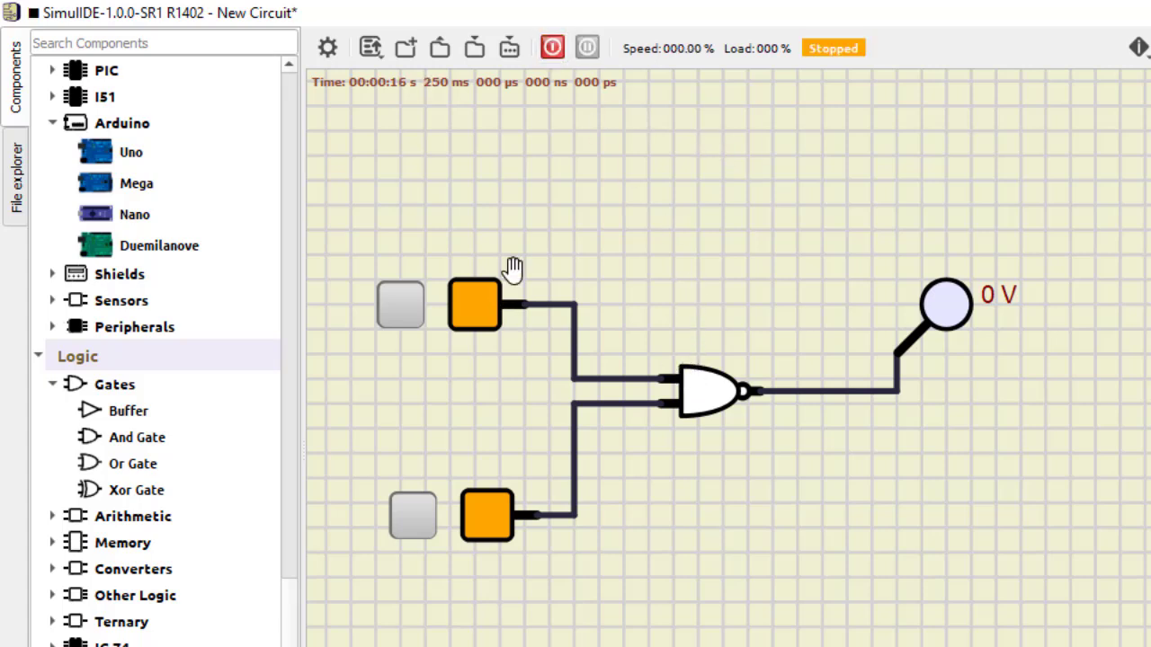
pyautogui.click(388, 301)
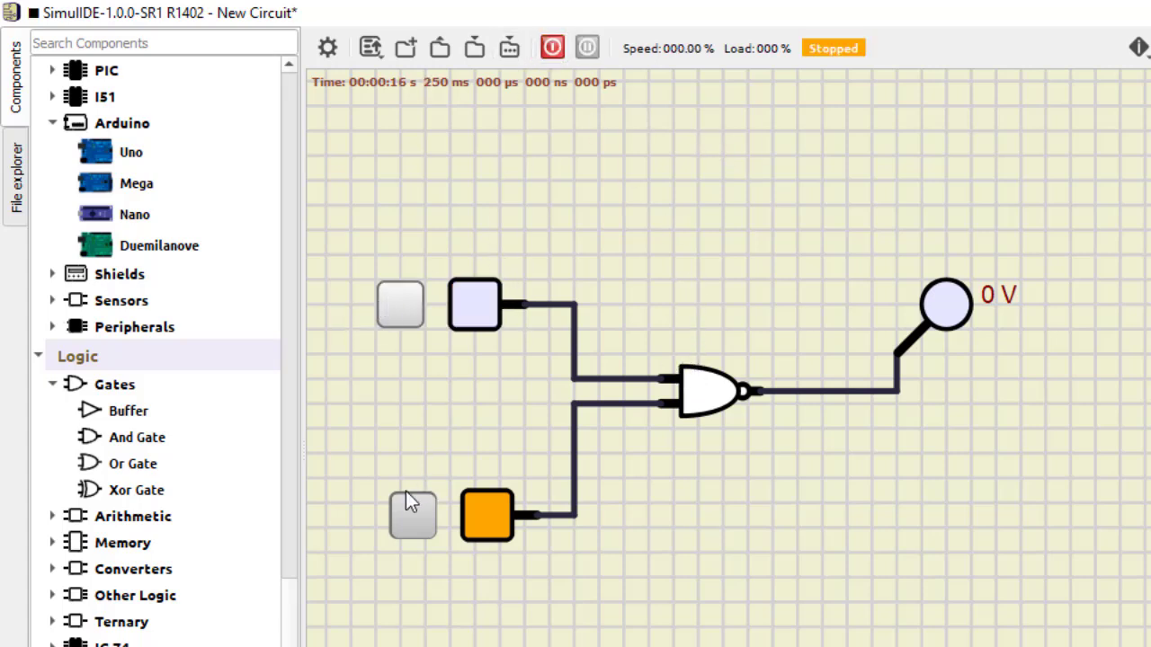
pyautogui.click(409, 514)
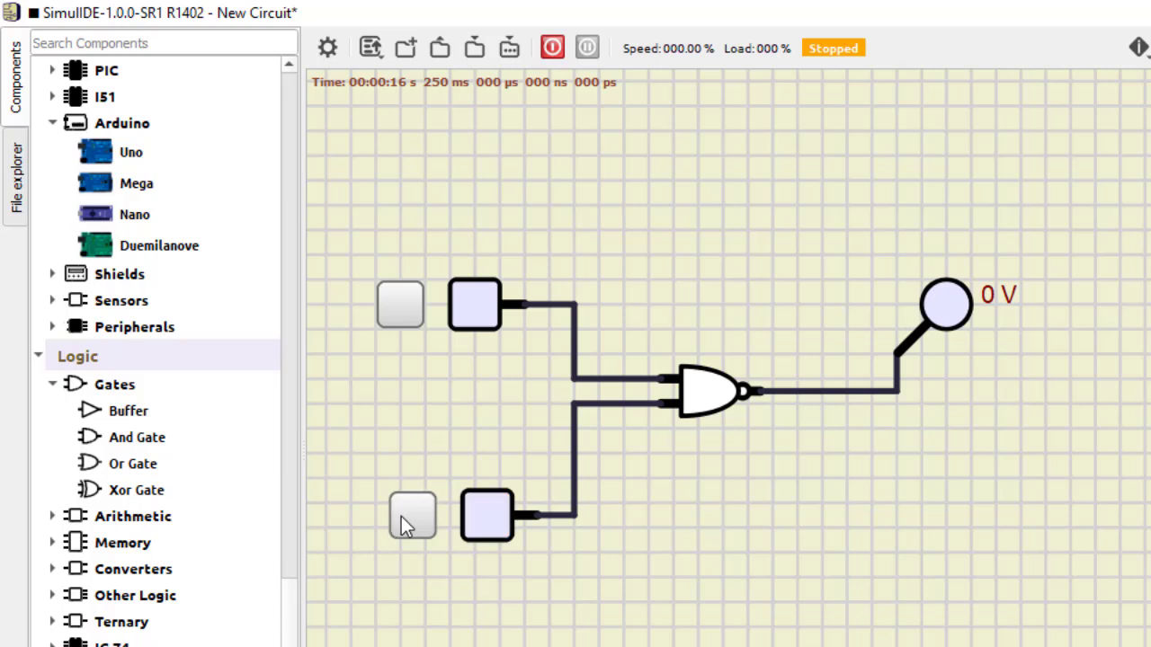
# - Remove the NAND gate and place an Or Gate in its spot
pyautogui.rightClick(705, 392)
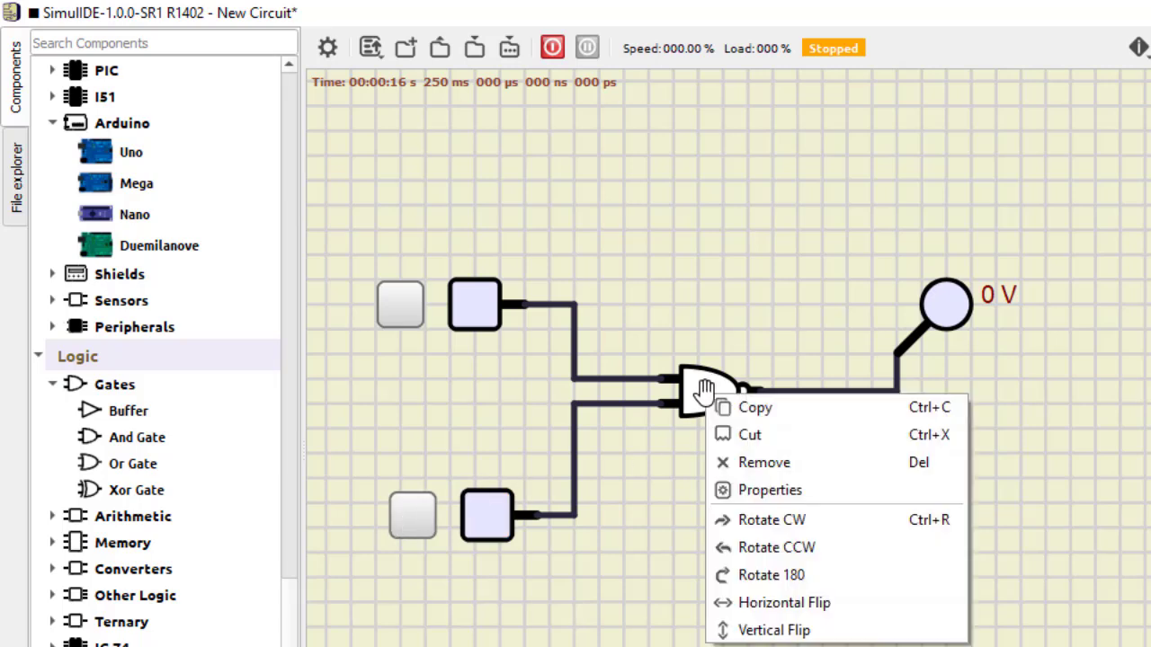
pyautogui.click(772, 460)
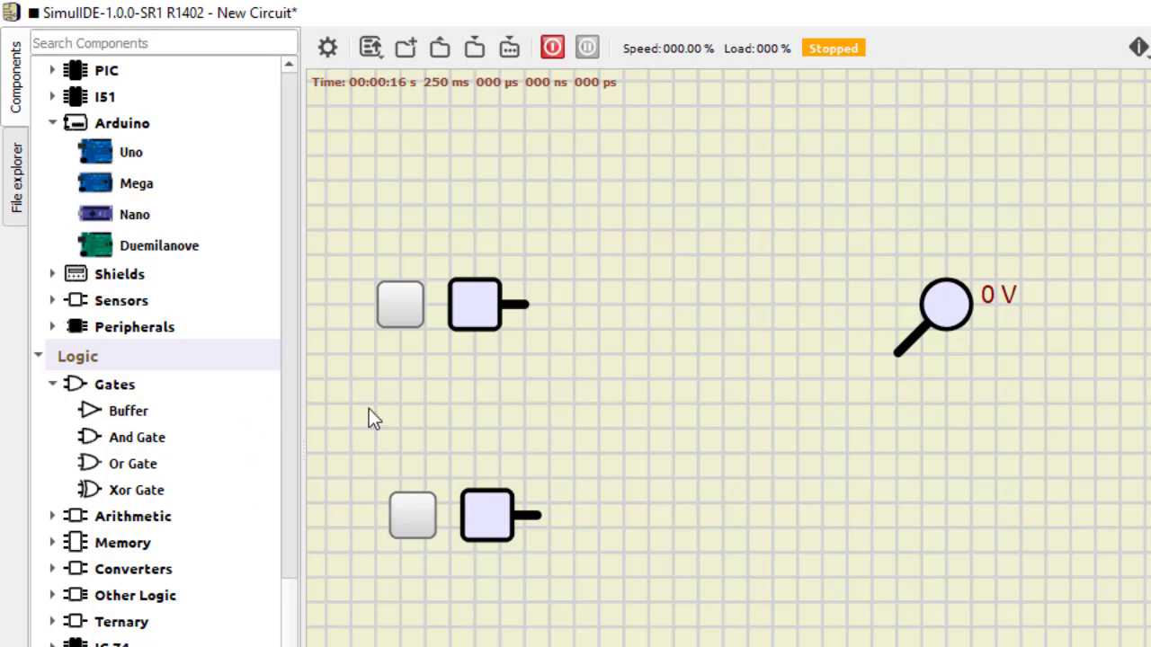
pyautogui.moveTo(113, 462); pyautogui.dragTo(714, 417)
# - Wire both inputs to the Or gate and its output to the probe, then start simulating
pyautogui.moveTo(531, 307)
pyautogui.mouseDown()
pyautogui.moveTo(621, 388)
pyautogui.moveTo(666, 391)
pyautogui.mouseUp()
pyautogui.moveTo(537, 514)
pyautogui.mouseDown()
pyautogui.moveTo(528, 428)
pyautogui.moveTo(667, 418)
pyautogui.mouseUp()
pyautogui.moveTo(764, 402)
pyautogui.mouseDown()
pyautogui.moveTo(891, 391)
pyautogui.moveTo(897, 353)
pyautogui.mouseUp()
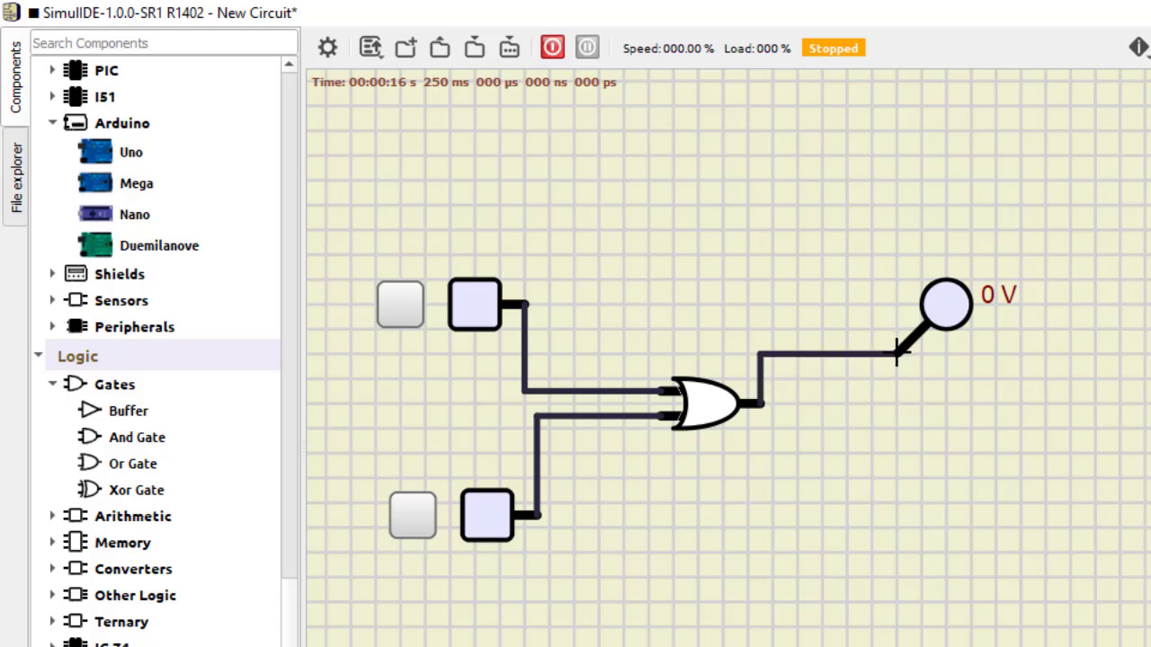
pyautogui.click(555, 47)
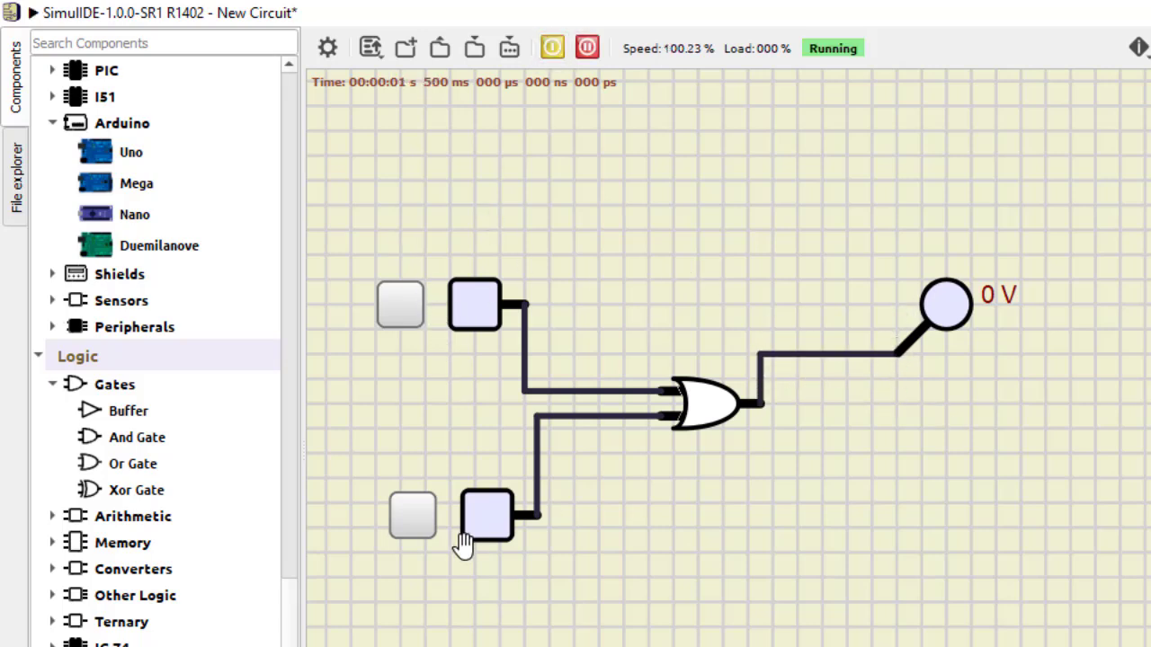
# - Toggle the inputs to see 5 V with either high, then set both low and stop
pyautogui.click(408, 529)
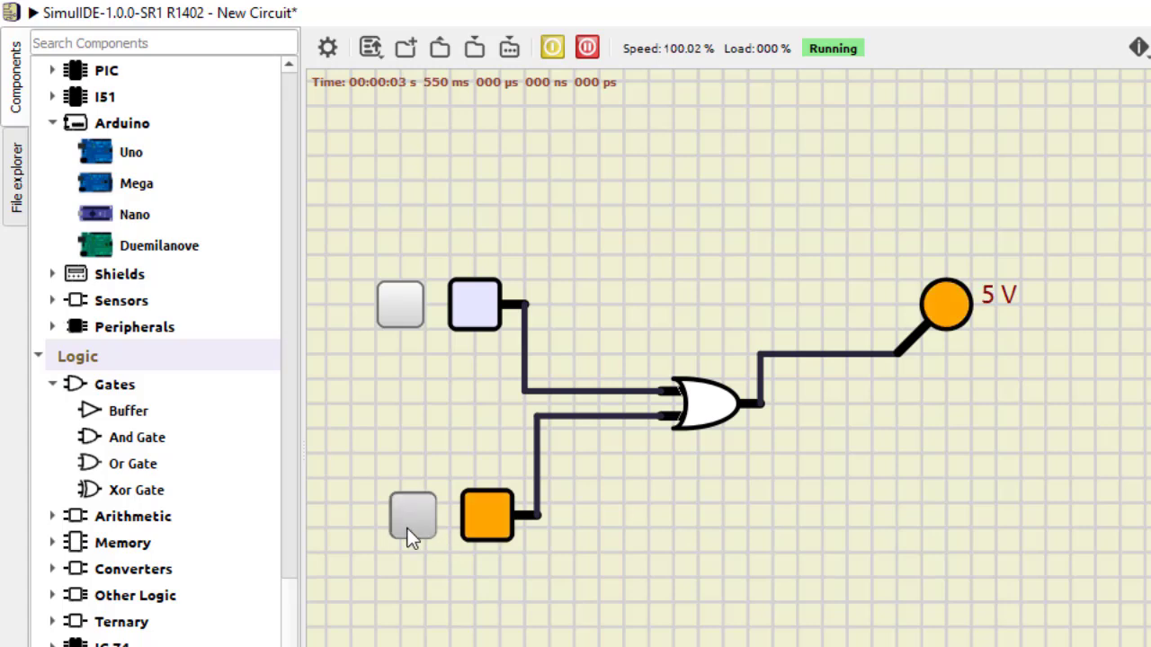
pyautogui.click(400, 306)
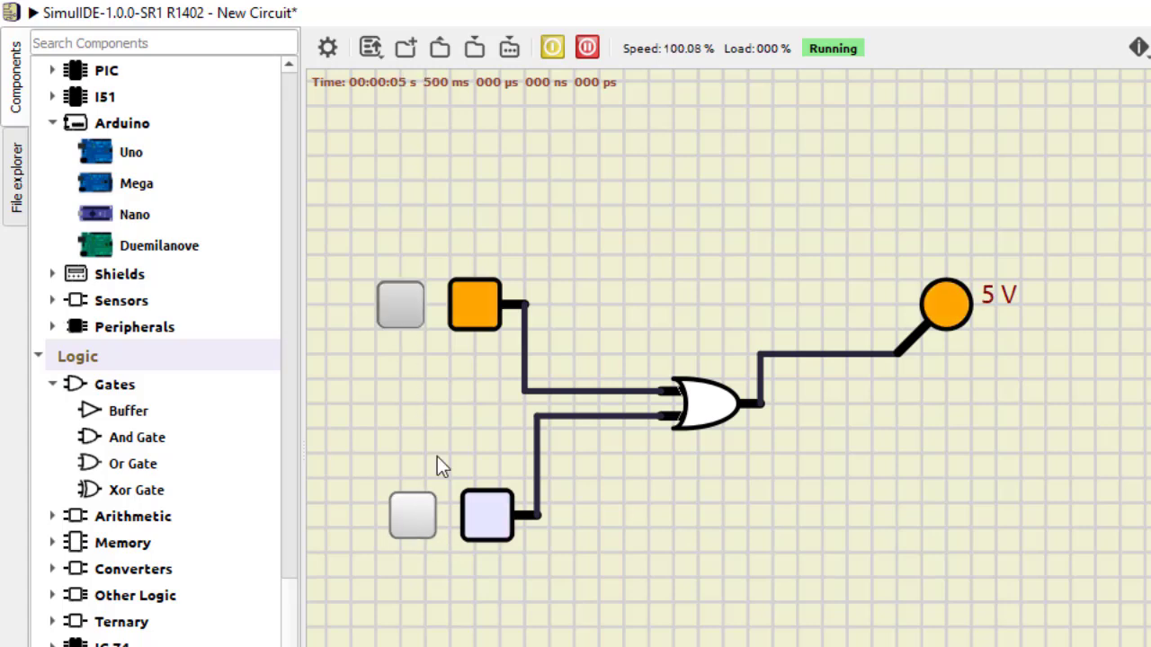
pyautogui.click(415, 522)
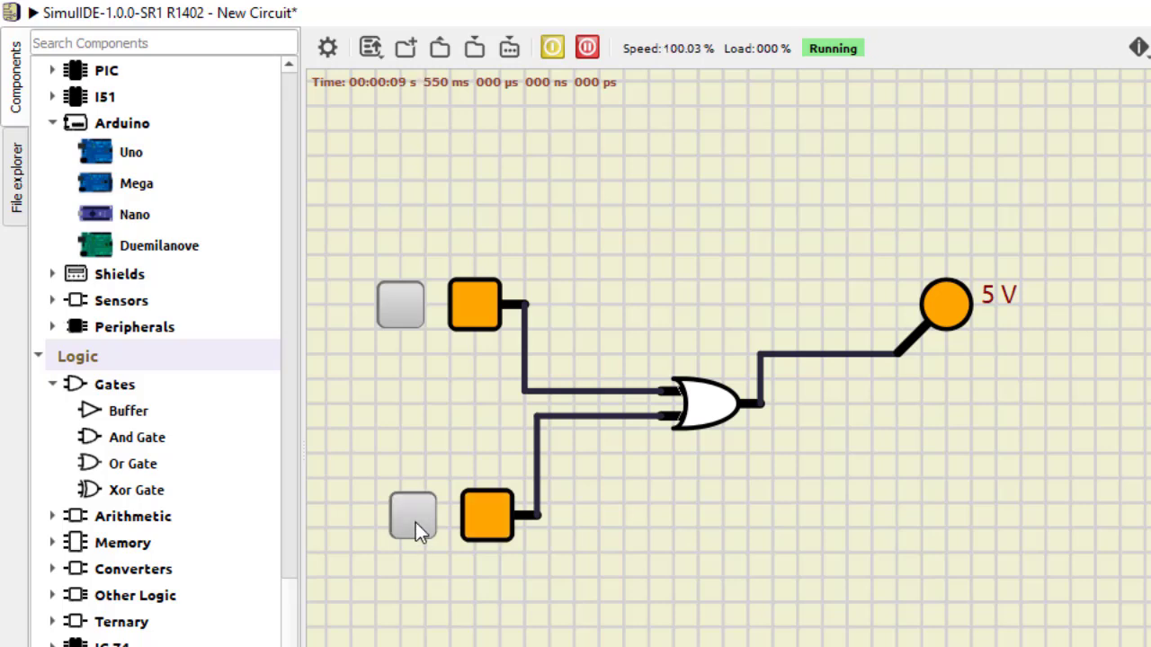
pyautogui.click(415, 522)
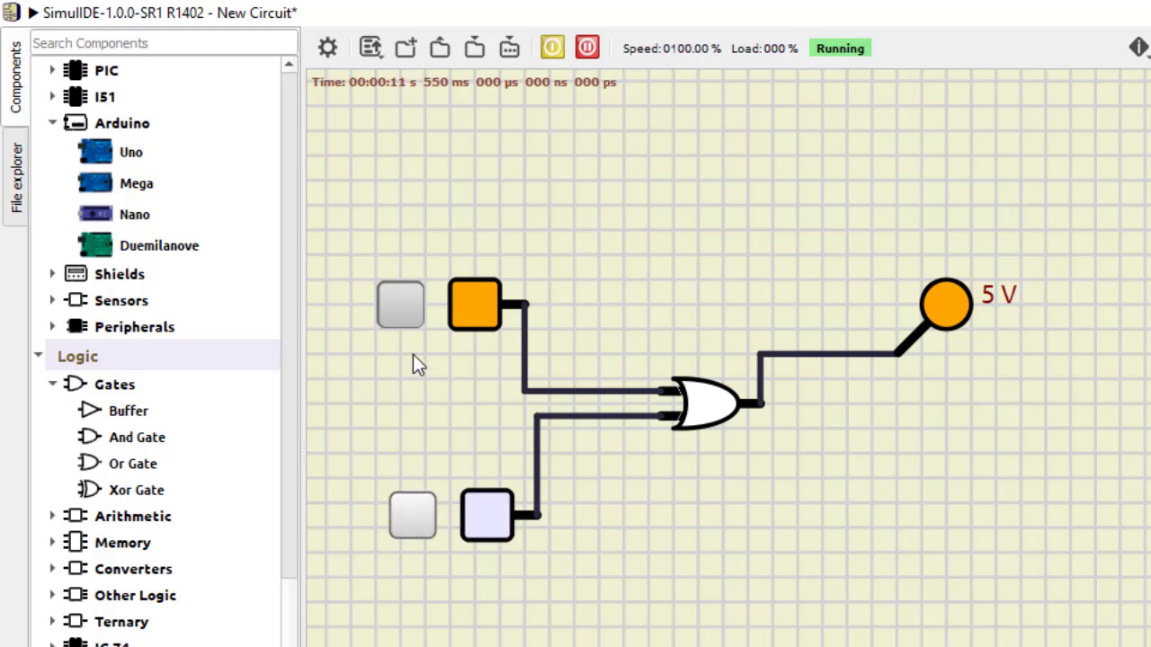
pyautogui.click(412, 312)
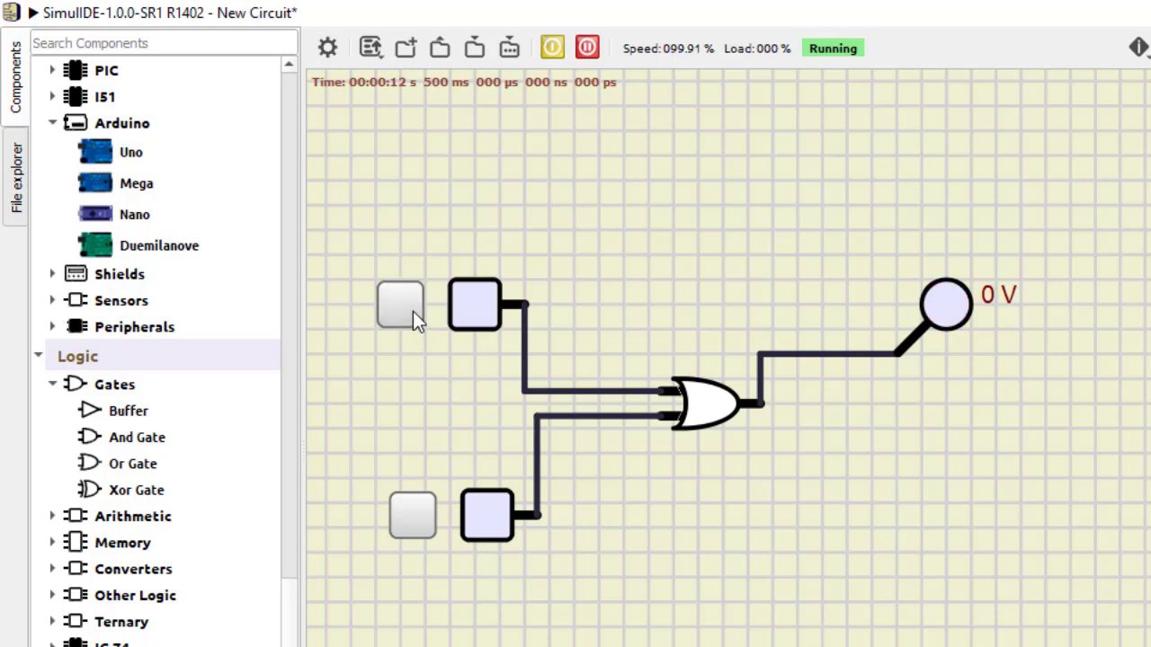
pyautogui.click(552, 48)
# - Tick Invert Output on the OR gate to turn it into a NOR
pyautogui.click(700, 402)
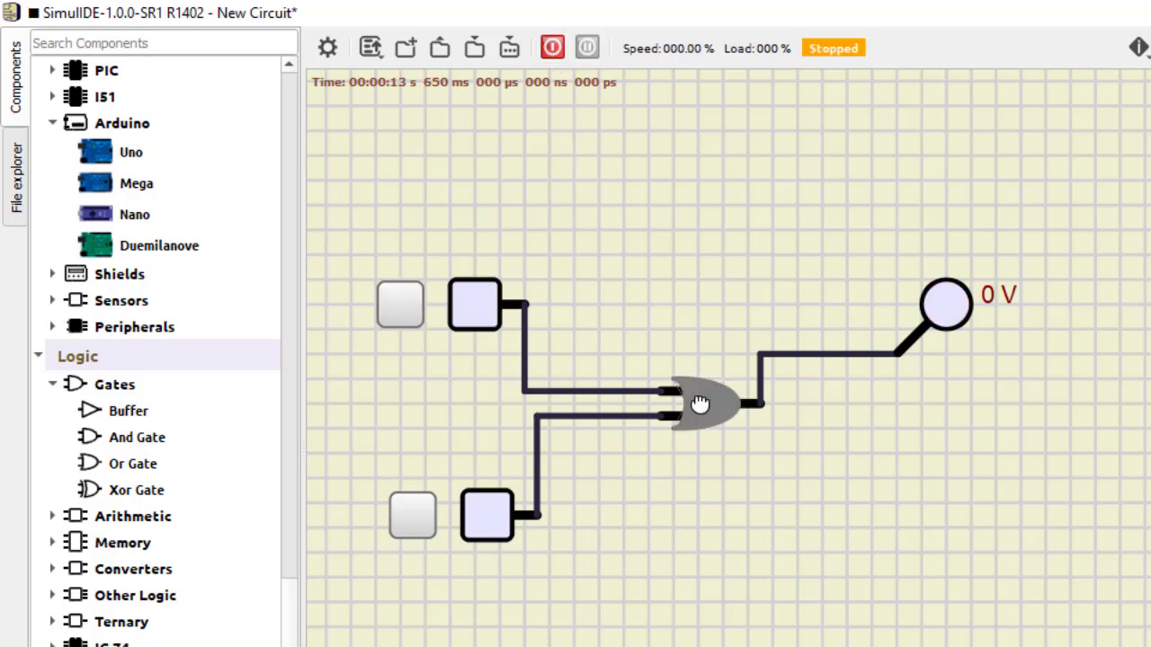
pyautogui.doubleClick(700, 402)
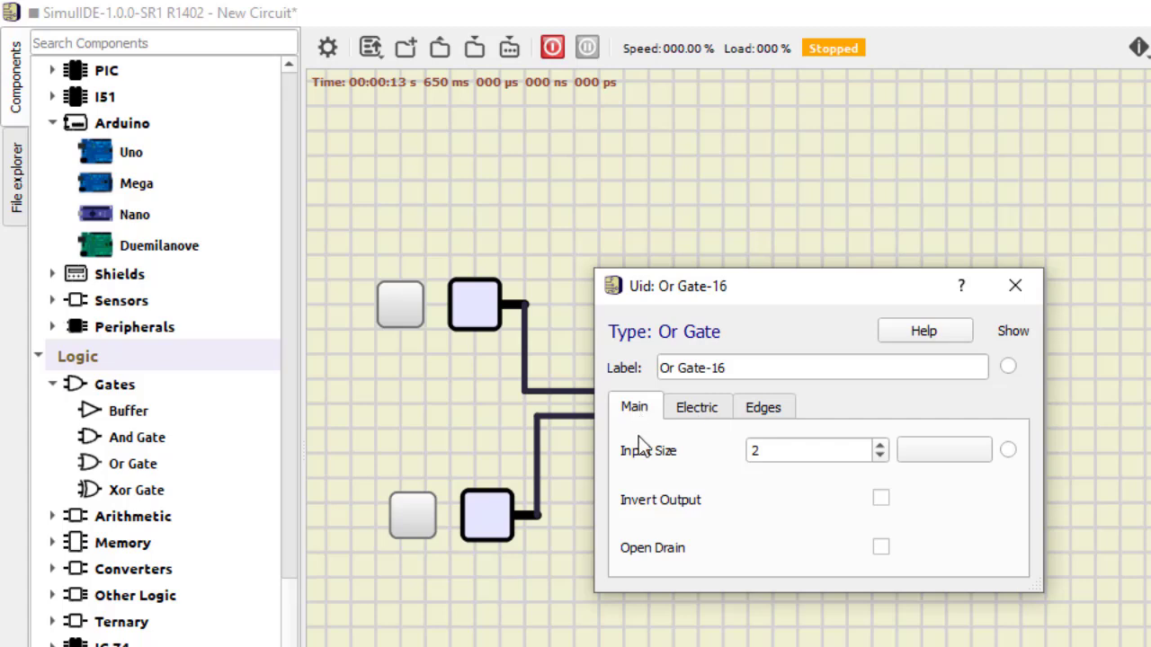
pyautogui.click(881, 501)
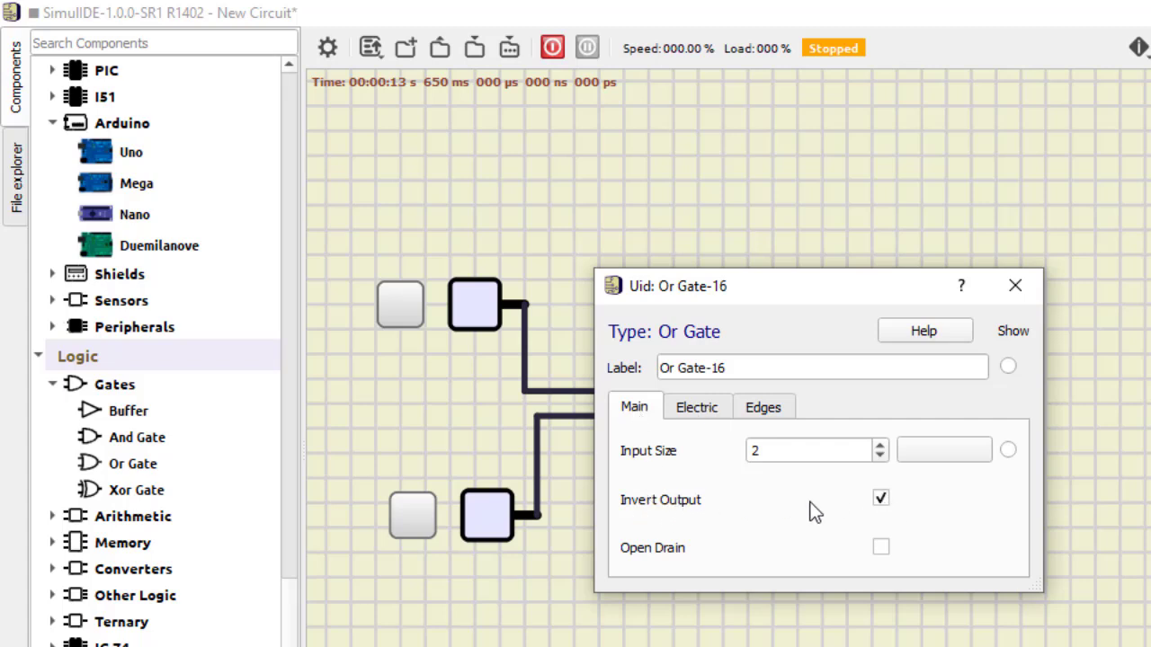
pyautogui.click(1035, 280)
pyautogui.click(683, 263)
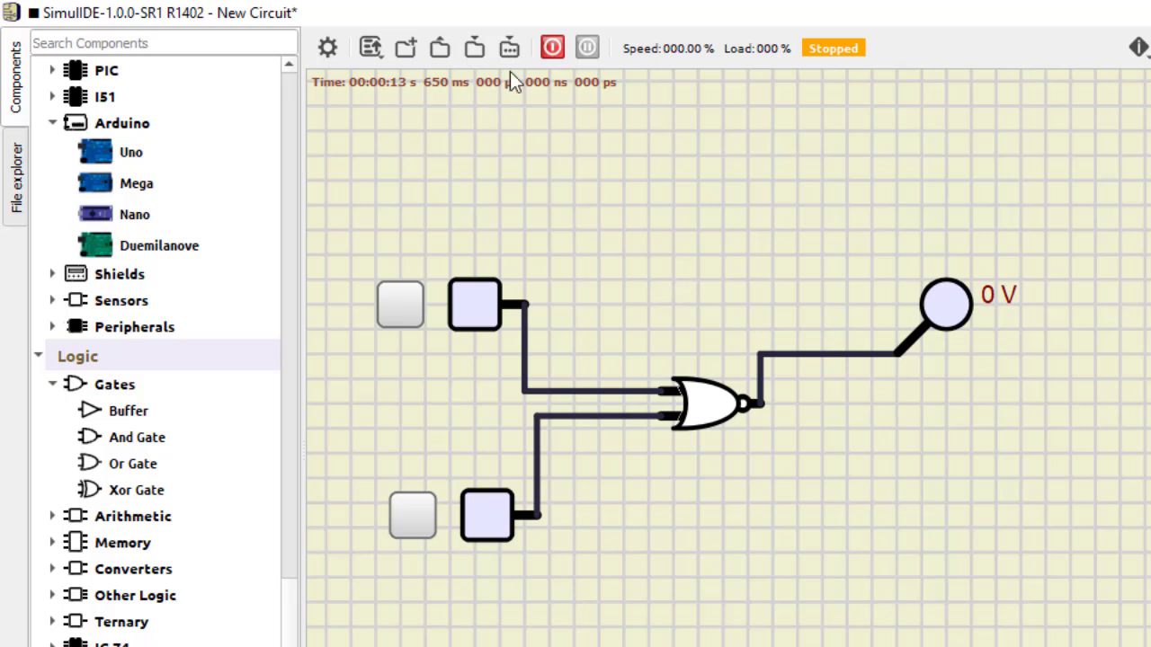
# - Simulate each input combination, seeing 0 V with both high, then reset inputs low and stop
pyautogui.click(552, 48)
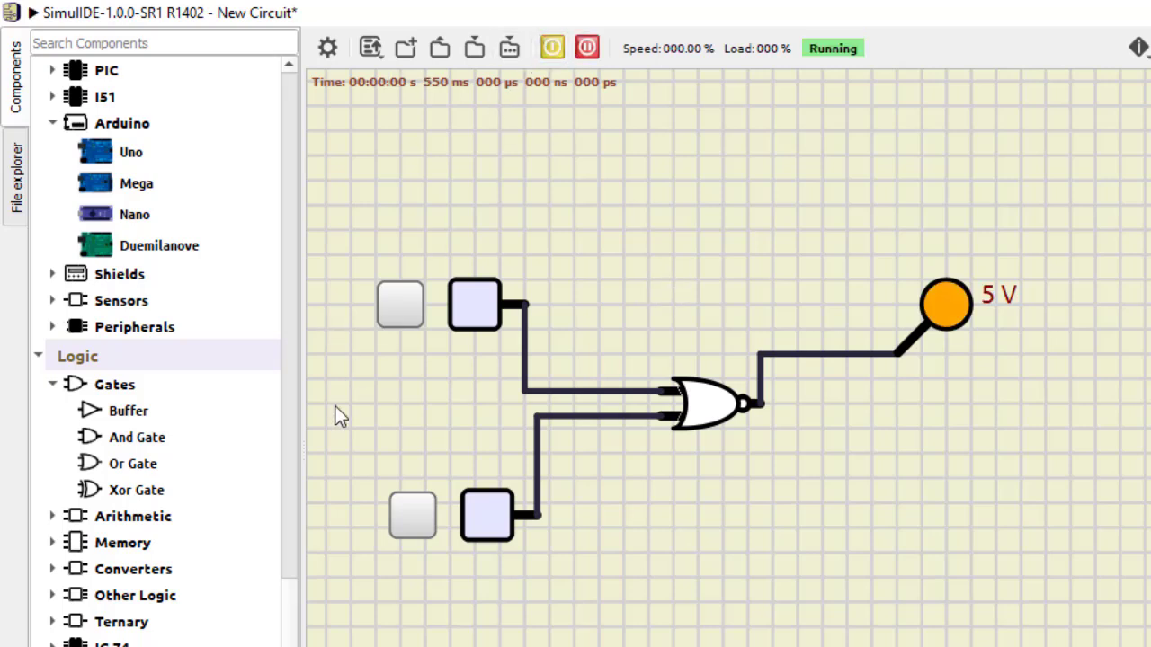
pyautogui.click(420, 531)
pyautogui.click(402, 311)
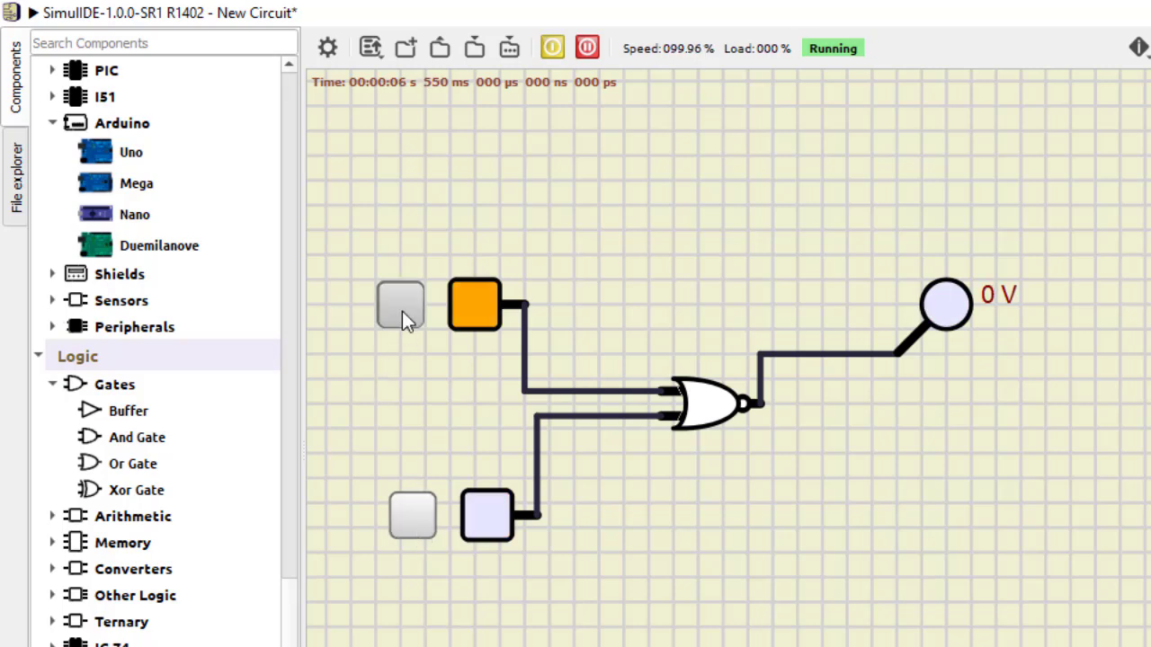
pyautogui.click(414, 519)
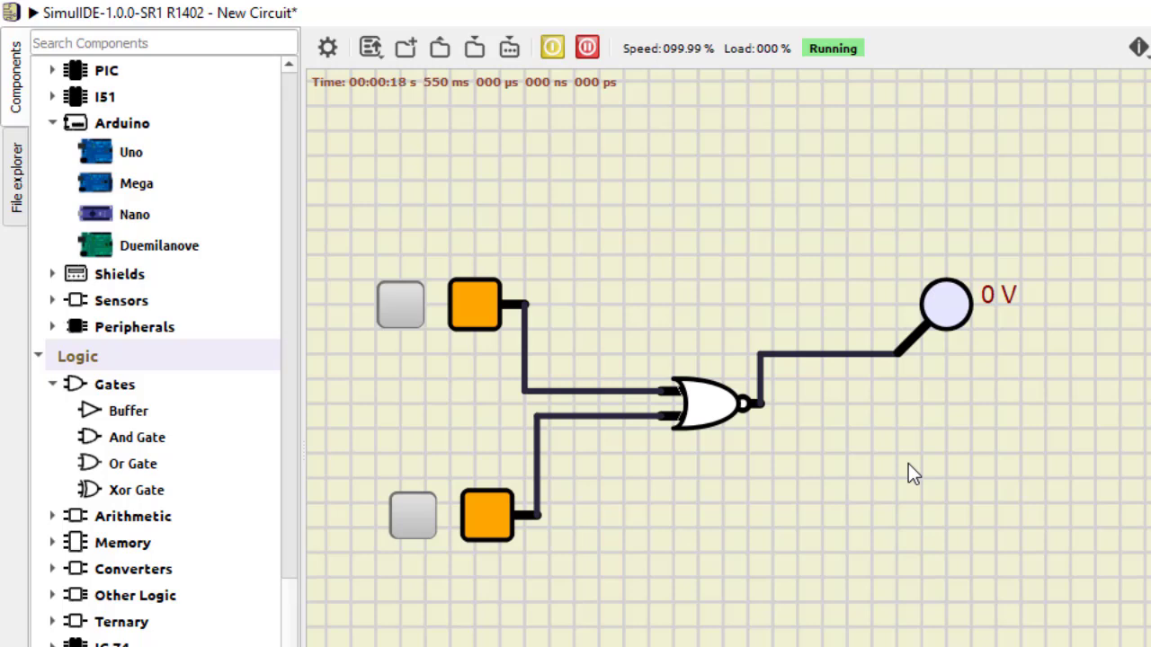
pyautogui.click(402, 303)
pyautogui.click(411, 514)
pyautogui.click(562, 50)
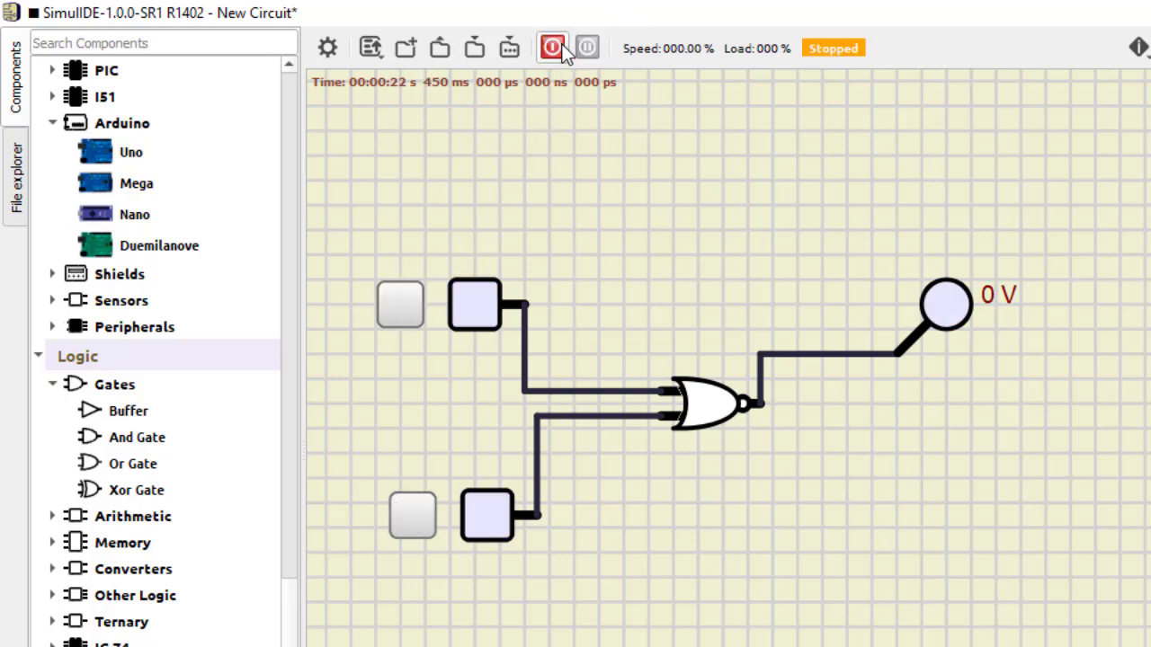
# - Remove the NOR gate and place an Xor Gate between the inputs and probe
pyautogui.rightClick(700, 410)
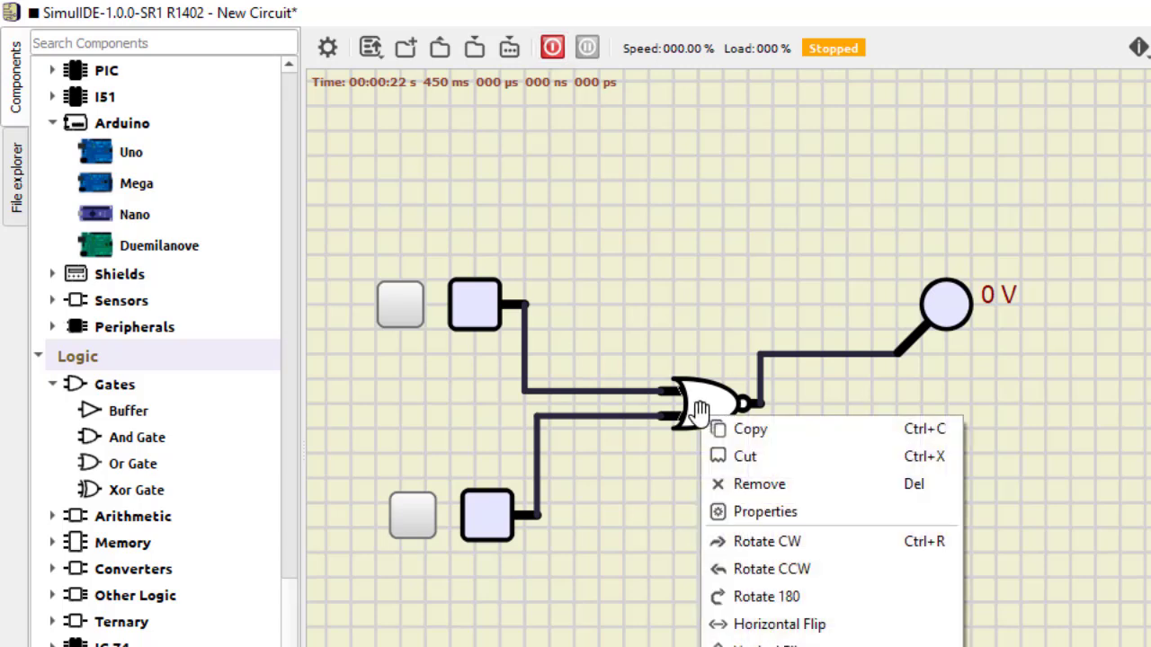
pyautogui.click(743, 483)
pyautogui.moveTo(121, 490); pyautogui.dragTo(711, 426)
# - Wire both inputs to the XOR gate and its output to the probe
pyautogui.click(525, 305)
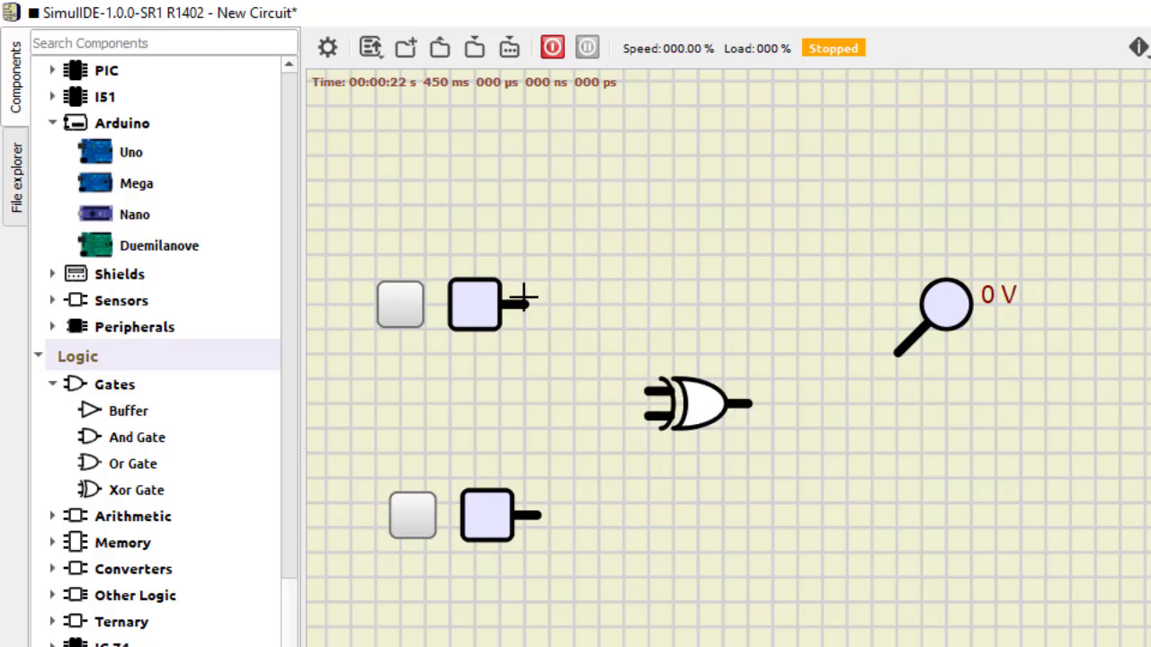
pyautogui.click(642, 391)
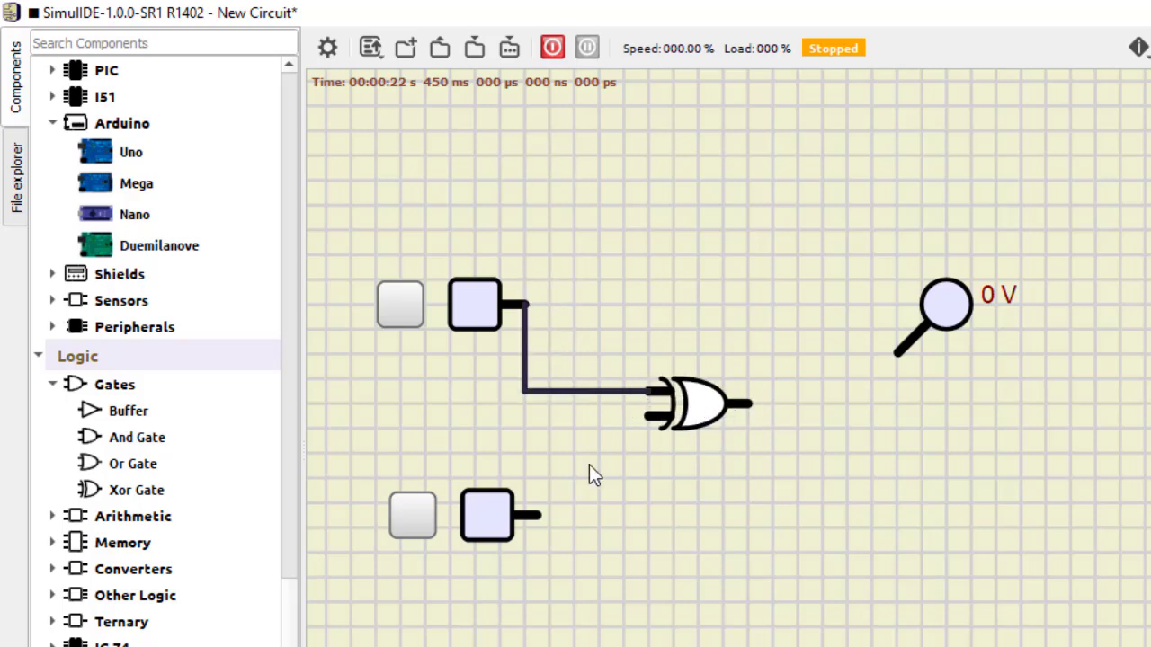
pyautogui.click(534, 509)
pyautogui.click(648, 415)
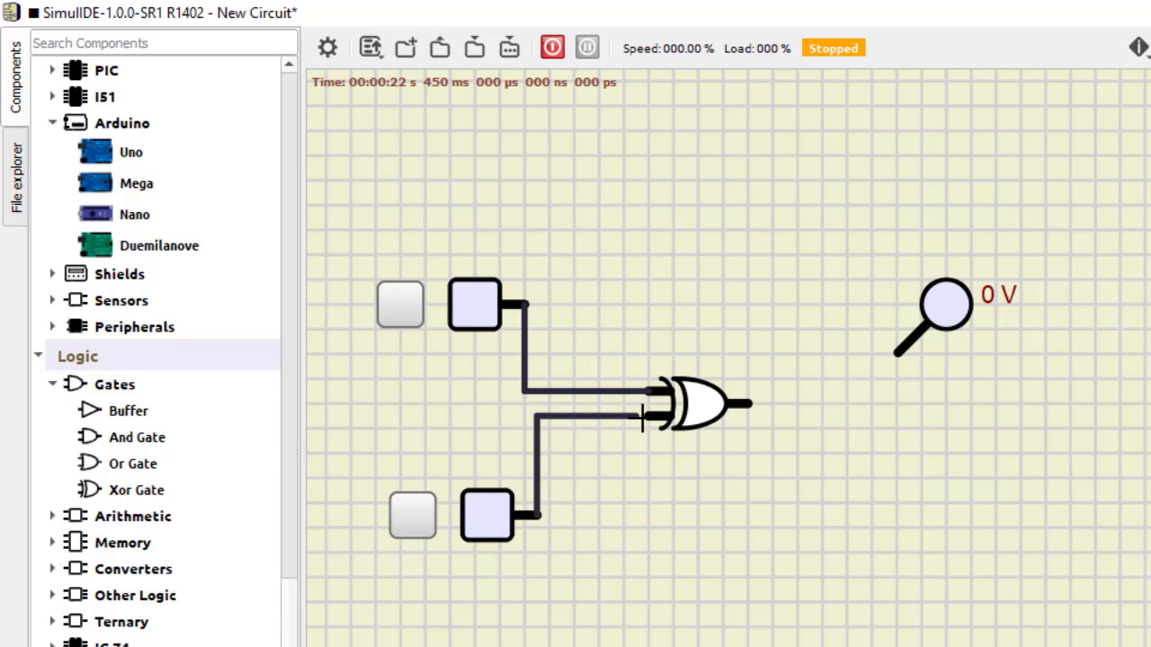
pyautogui.click(749, 404)
pyautogui.click(897, 354)
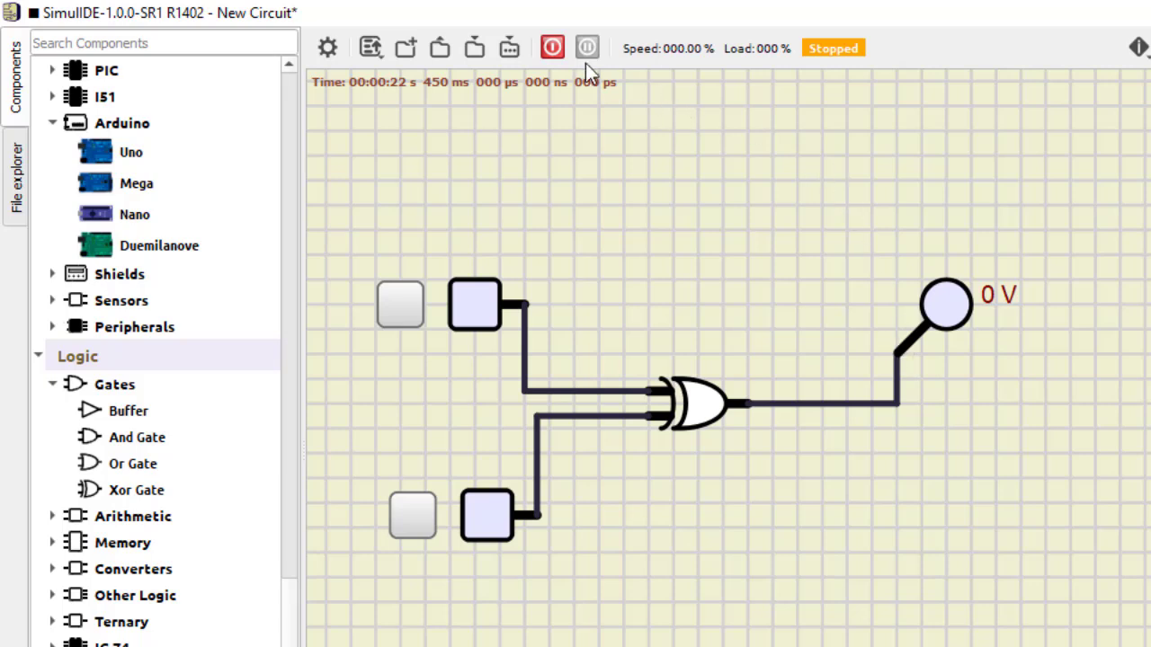
# - Simulate the XOR circuit across input combinations: 5 V for one high input, 0 V for both
pyautogui.click(554, 48)
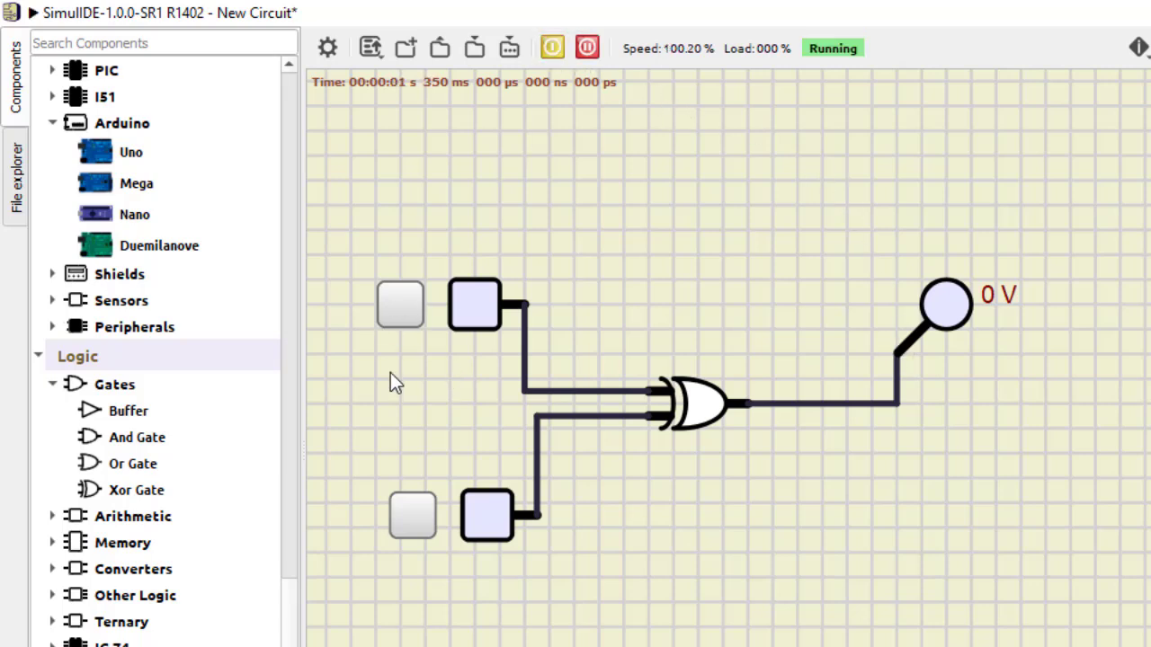
pyautogui.moveTo(416, 517); pyautogui.dragTo(416, 517)
pyautogui.moveTo(391, 310); pyautogui.dragTo(391, 310)
pyautogui.moveTo(408, 508); pyautogui.dragTo(408, 508)
pyautogui.moveTo(404, 307); pyautogui.dragTo(404, 307)
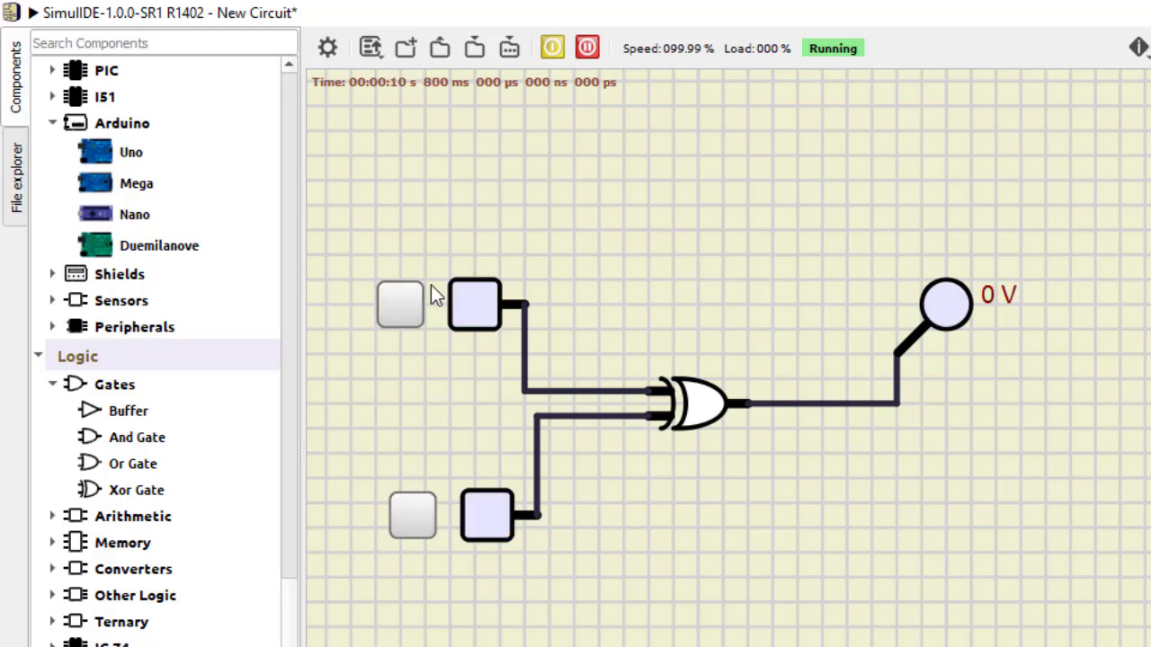
pyautogui.click(555, 48)
# - Enable Invert Output on the XOR gate to turn it into an XNOR
pyautogui.doubleClick(687, 393)
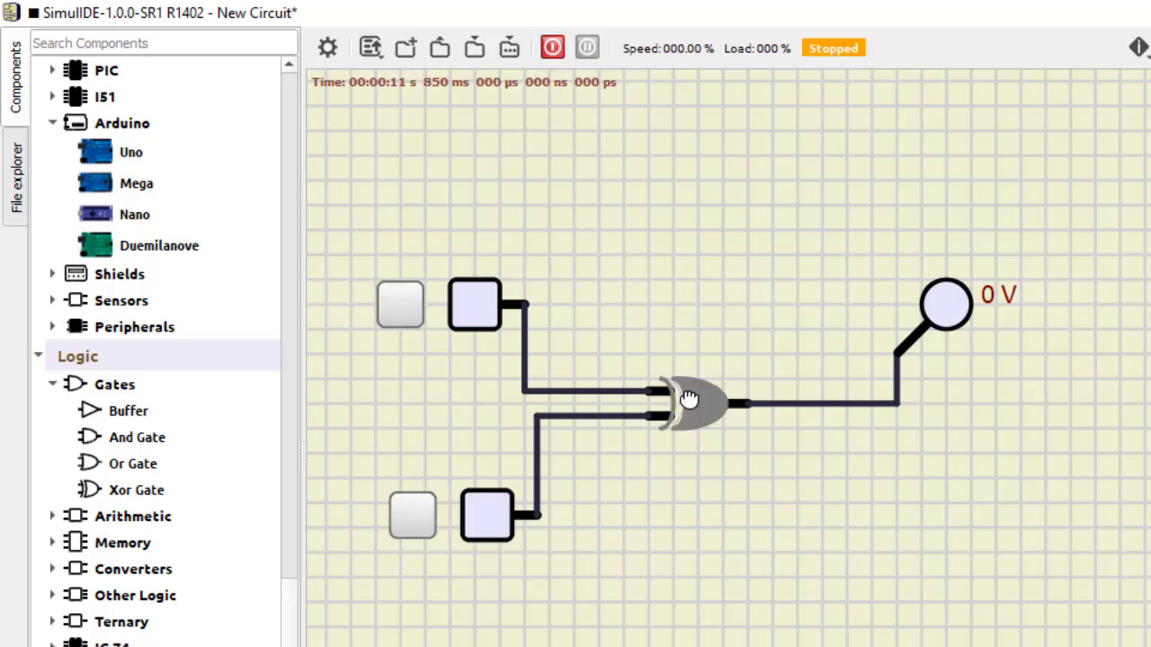
pyautogui.click(867, 474)
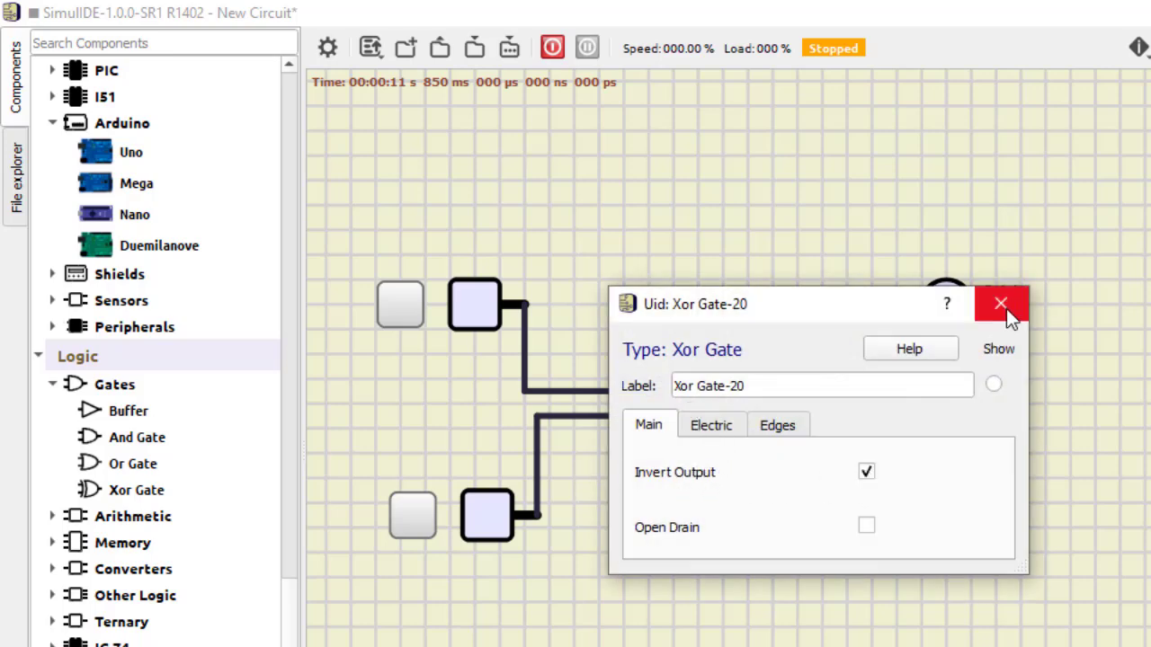
pyautogui.click(1001, 304)
# - Simulate the XNOR gate, toggling inputs: 5 V with both low, 0 V with one high
pyautogui.click(549, 47)
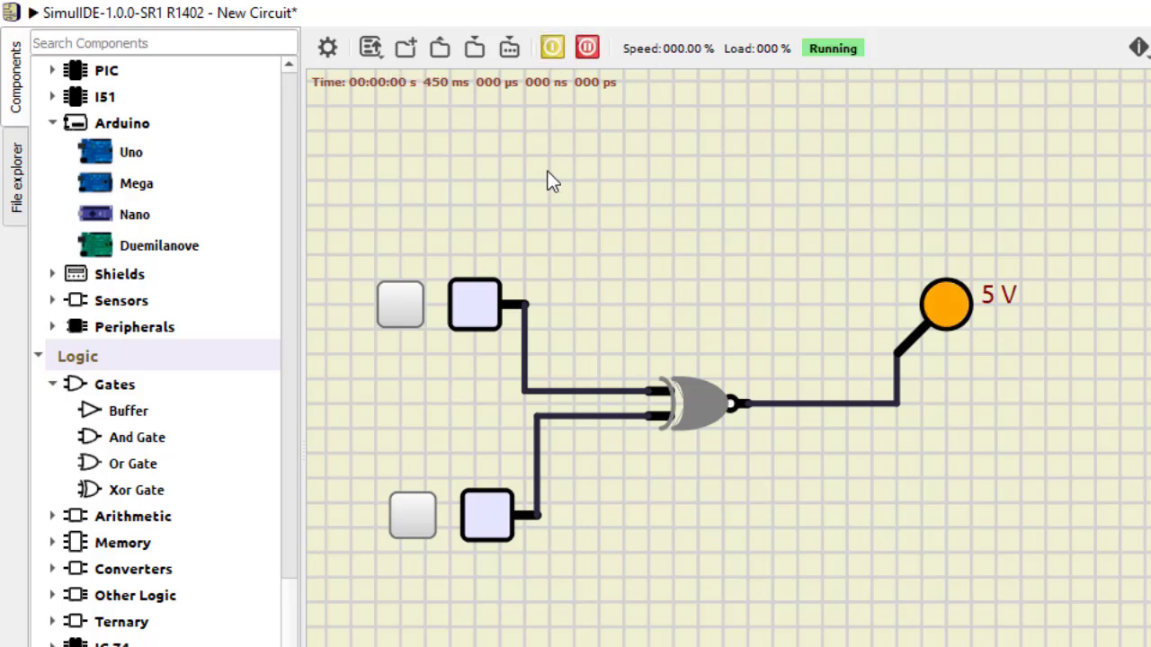
pyautogui.click(426, 527)
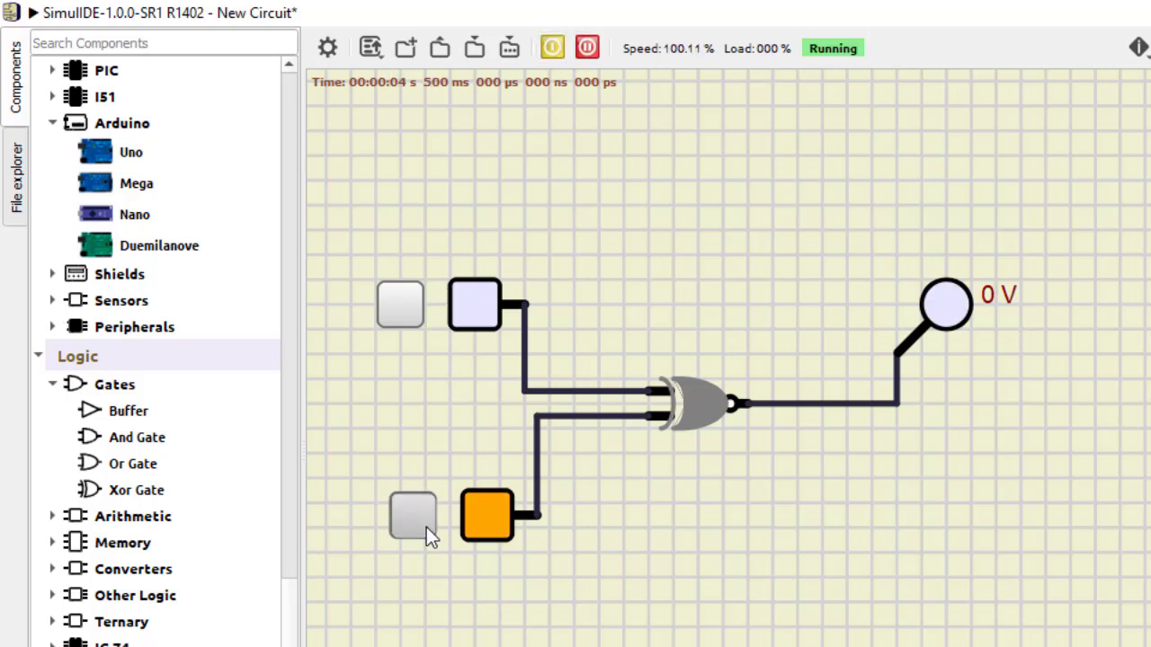
pyautogui.click(427, 527)
pyautogui.click(409, 286)
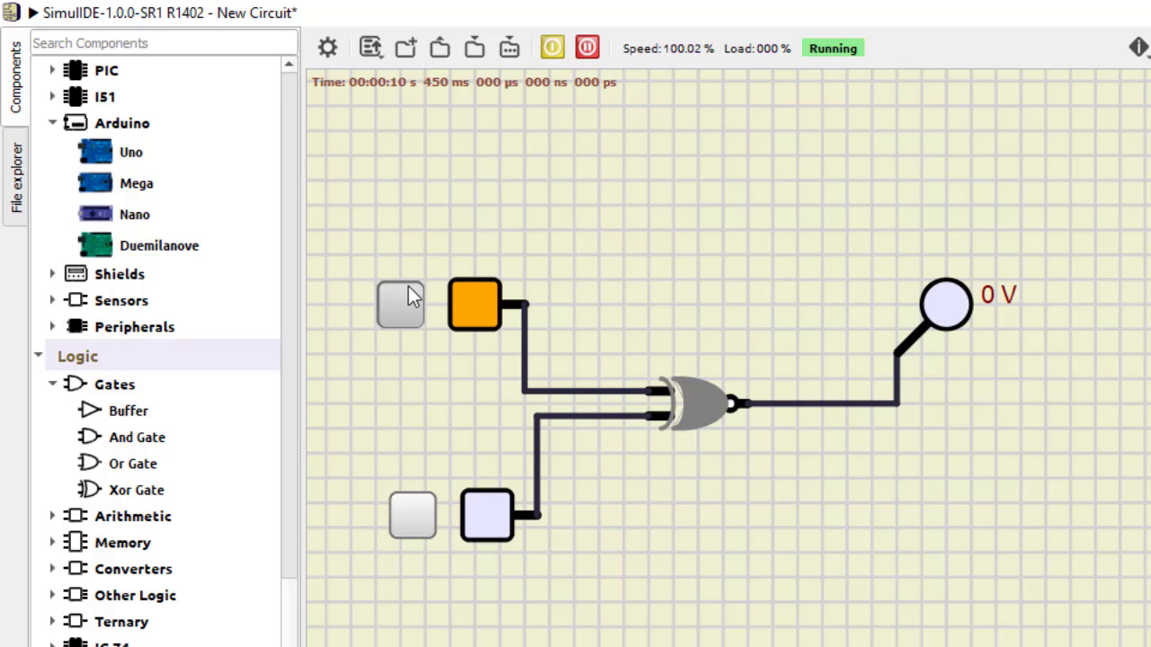
pyautogui.click(422, 527)
pyautogui.click(424, 529)
pyautogui.click(390, 318)
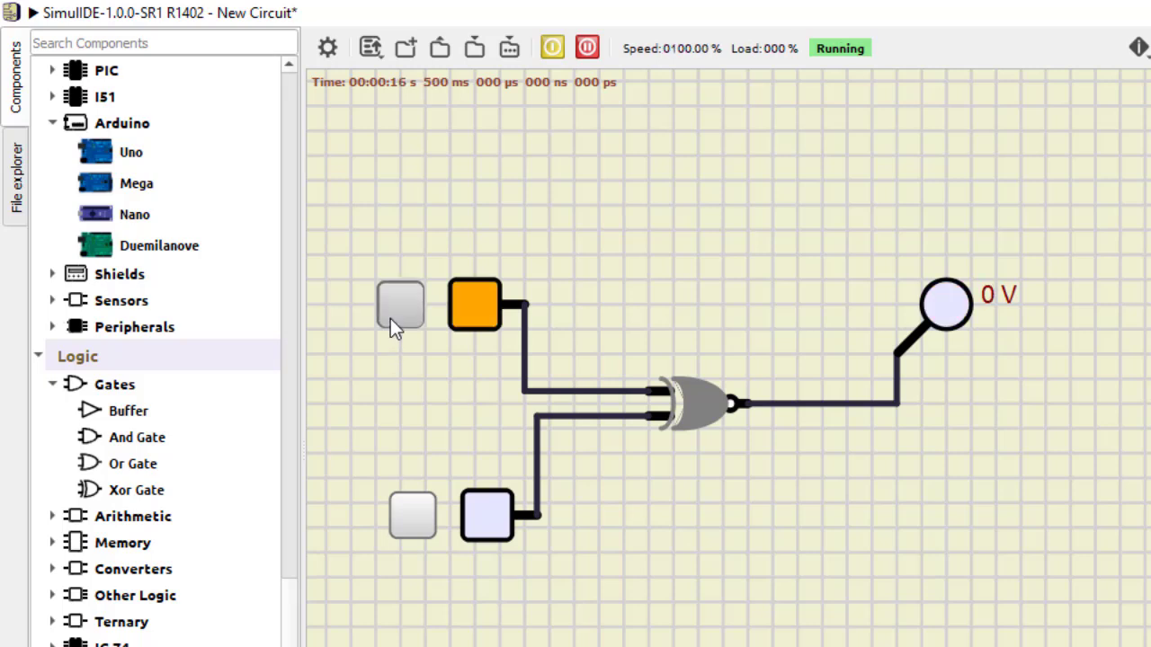
pyautogui.click(402, 526)
pyautogui.click(401, 524)
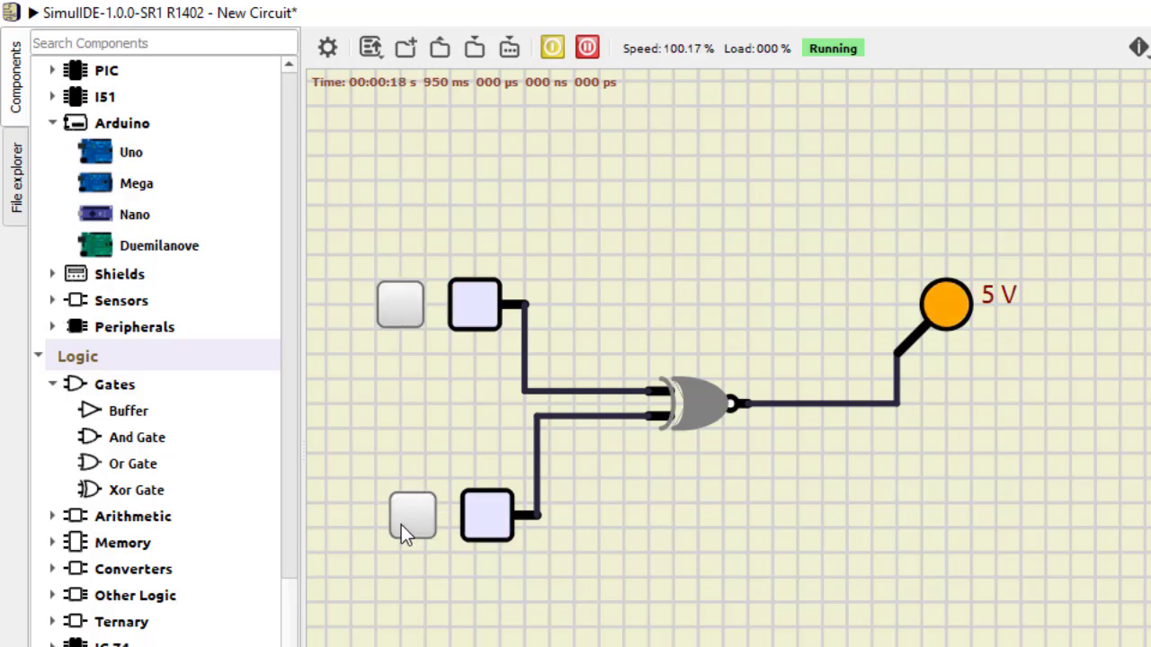
pyautogui.click(412, 314)
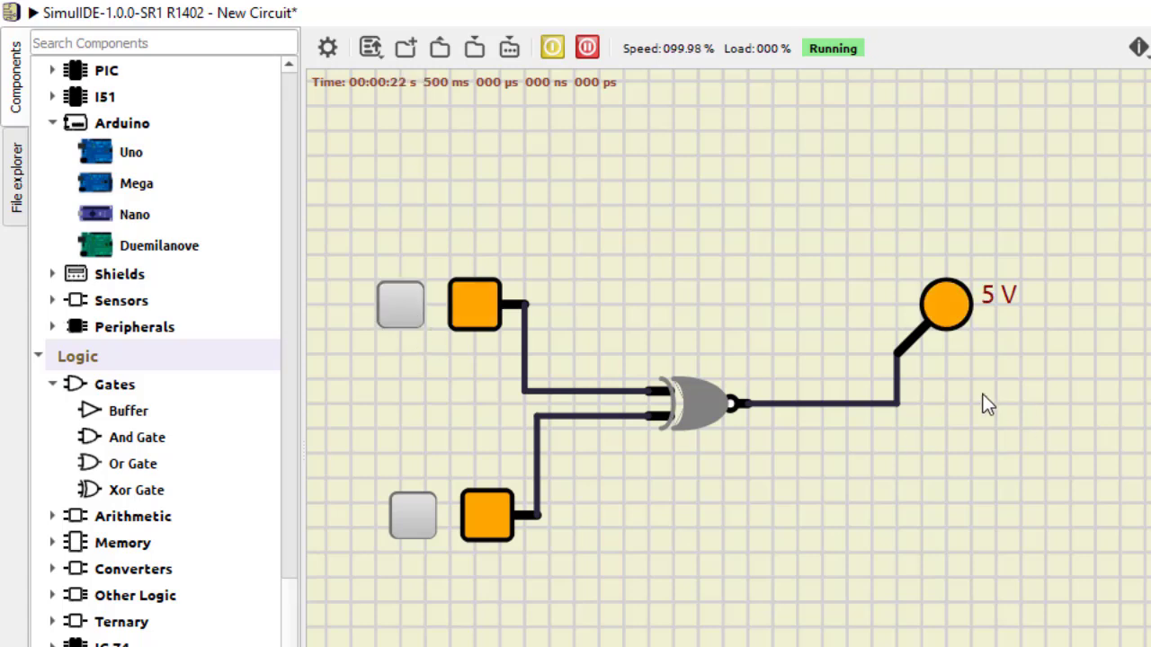